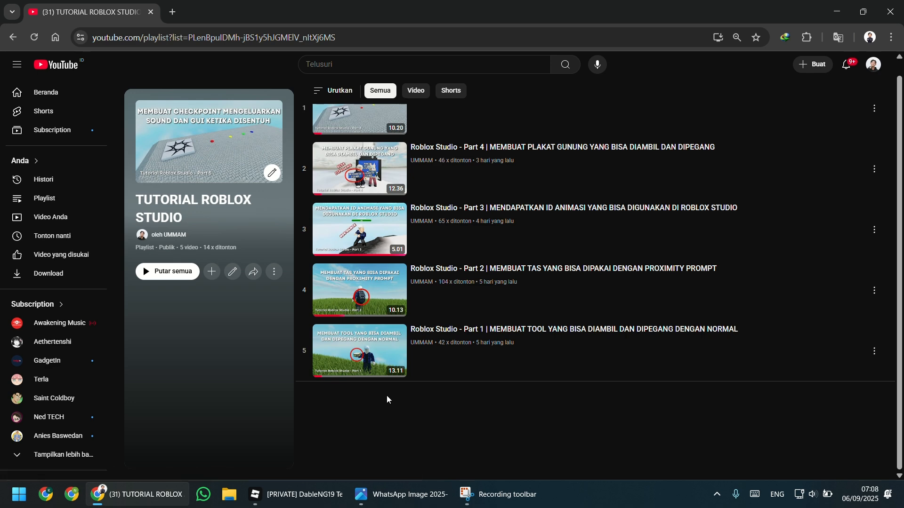
- View the WhatsApp image of the viewer's comment about multiple MeshParts, and switch to Roblox Studio
click(398, 494)
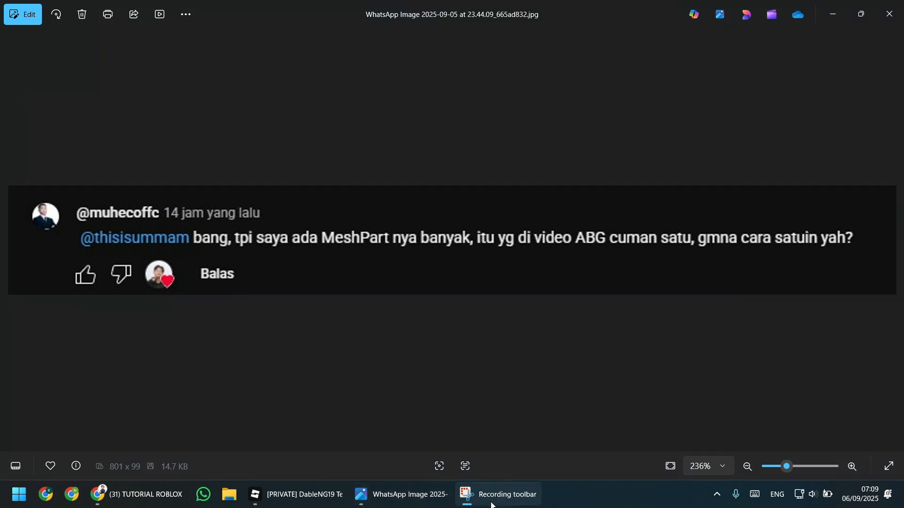
click(309, 503)
right_drag(487, 285, 486, 285)
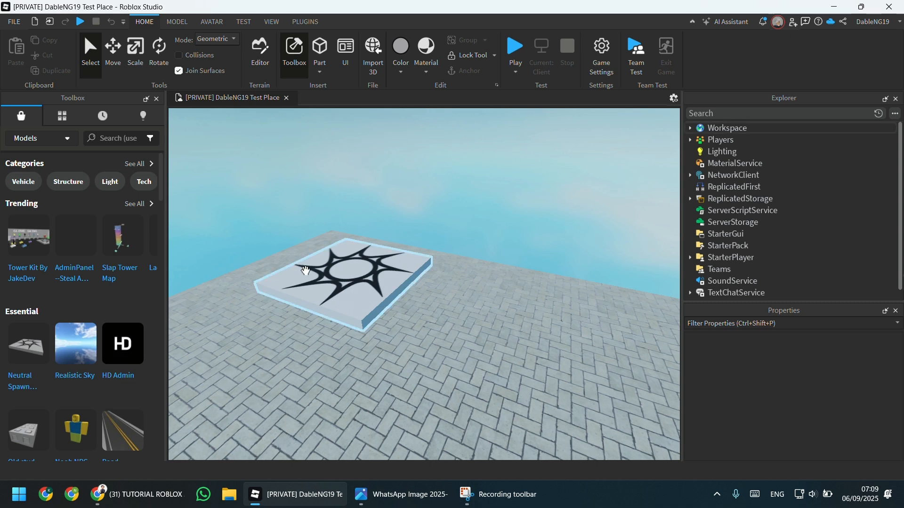
- Search the Toolbox models for "nasi padang" and insert the Nasi Lemak {Malaysian Tradisional Food} model into the place
click(109, 138)
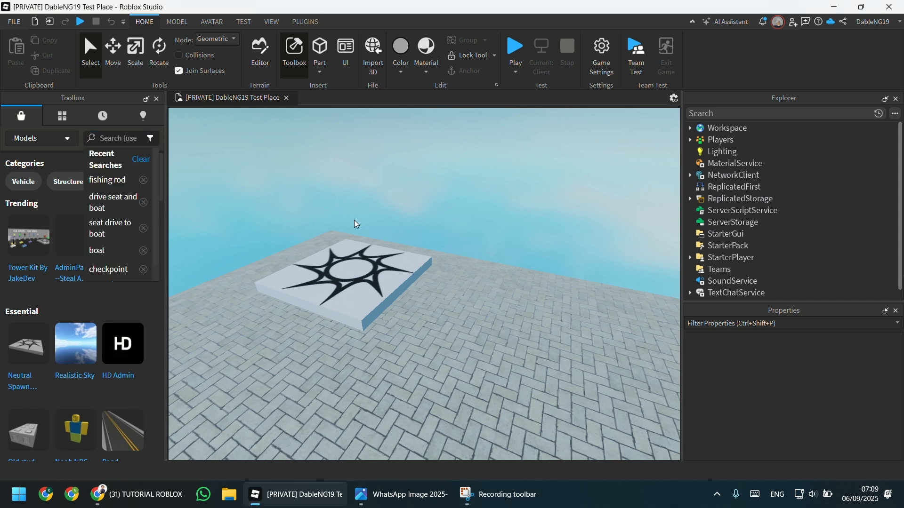
text(nasi)
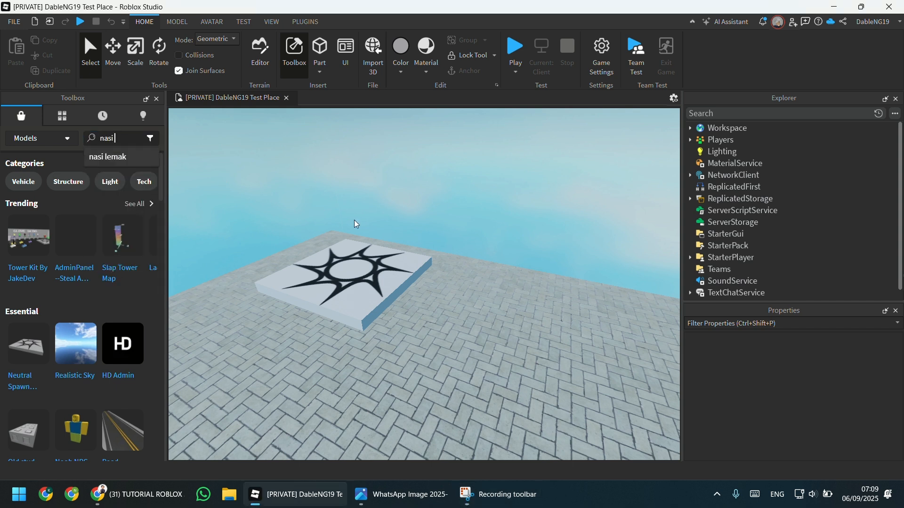
text( padang)
key(Return)
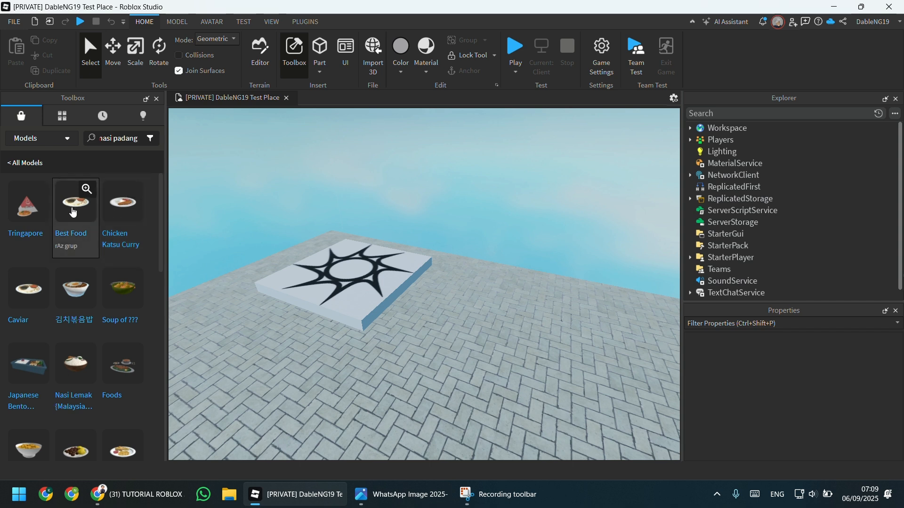
scroll(41, 303, down, 2)
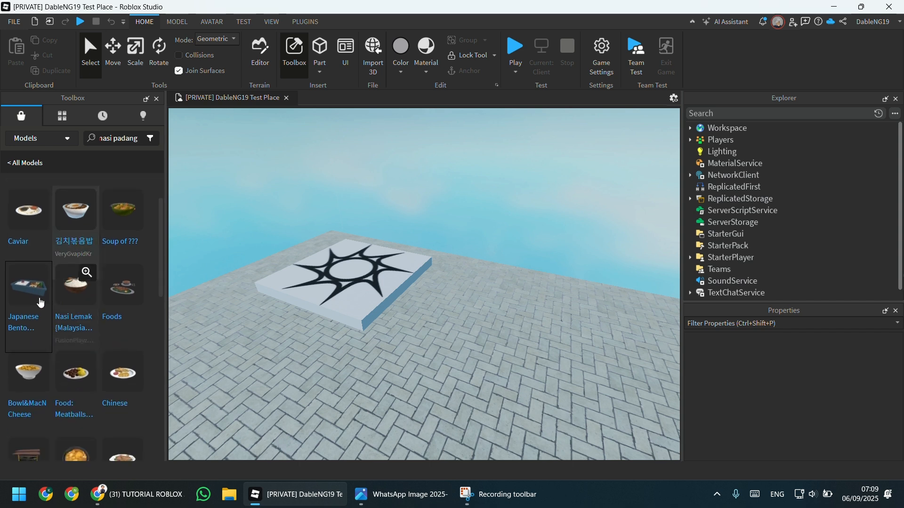
click(77, 298)
click(559, 270)
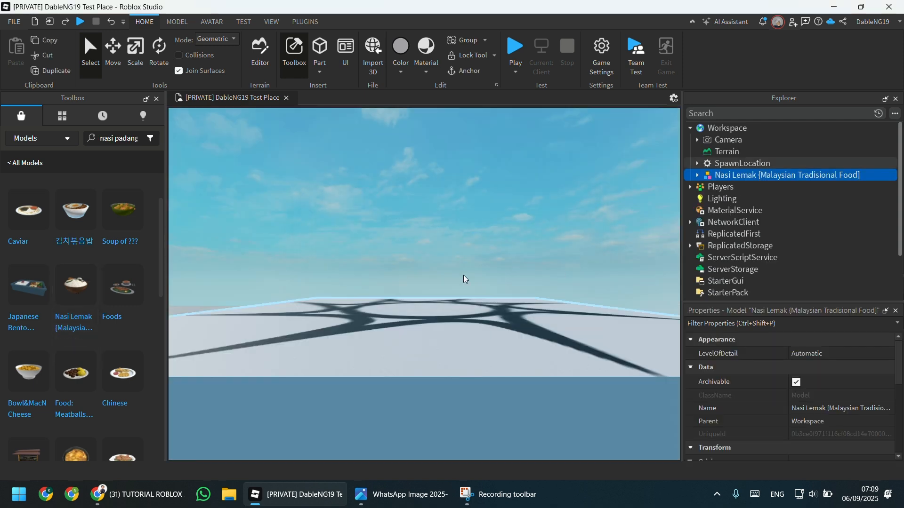
- Move the Nasi Lemak bowl away from the spawn location onto the open paving
key(s)
key(d)
key(a)
key(w)
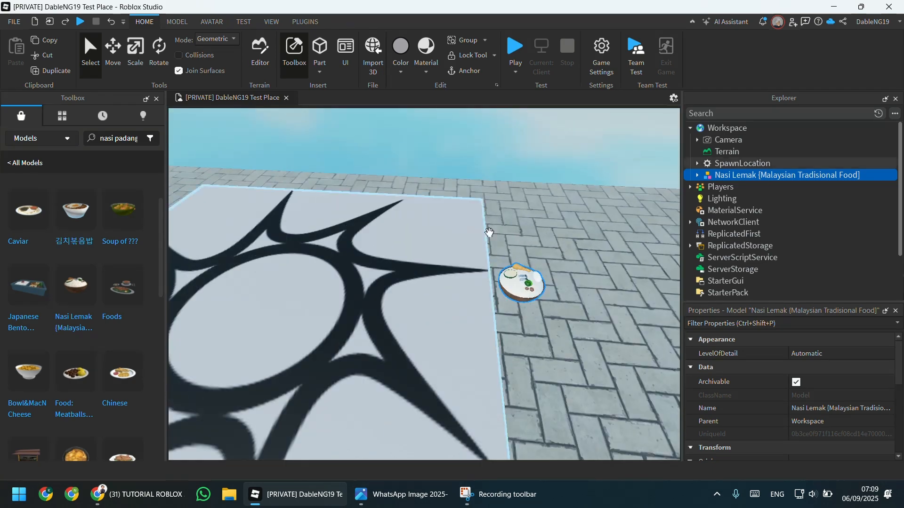
key(w)
key(d)
drag(400, 284, 500, 324)
key(d)
key(s)
right_drag(500, 324, 523, 304)
key(w)
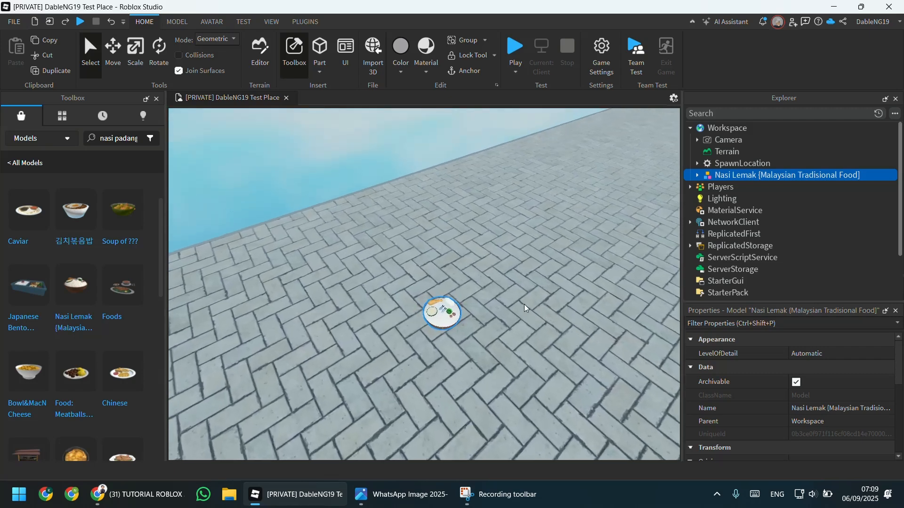
- Expand the Nasi Lemak model and go through its children, from Rice Bowl and Fried Chicken up to Anchovys, to identify each part
click(139, 138)
click(521, 252)
key(w)
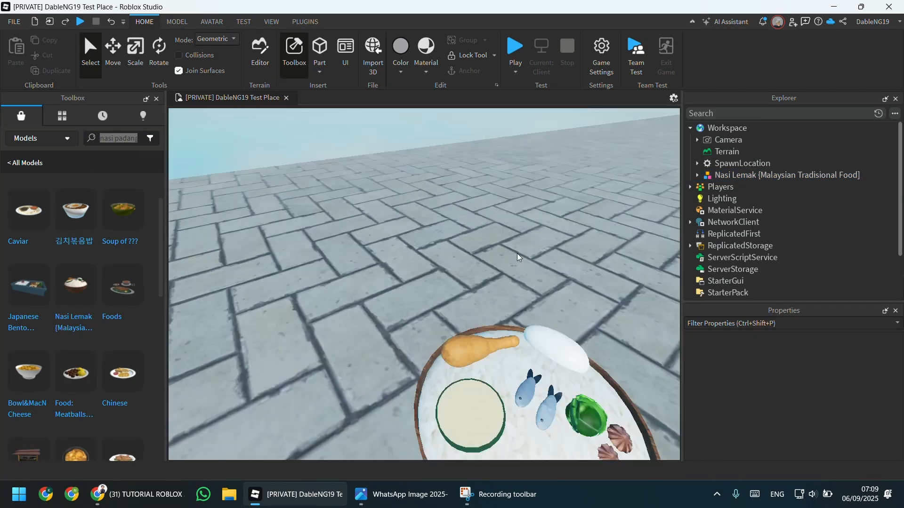
key(s)
key(d)
right_drag(502, 261, 501, 261)
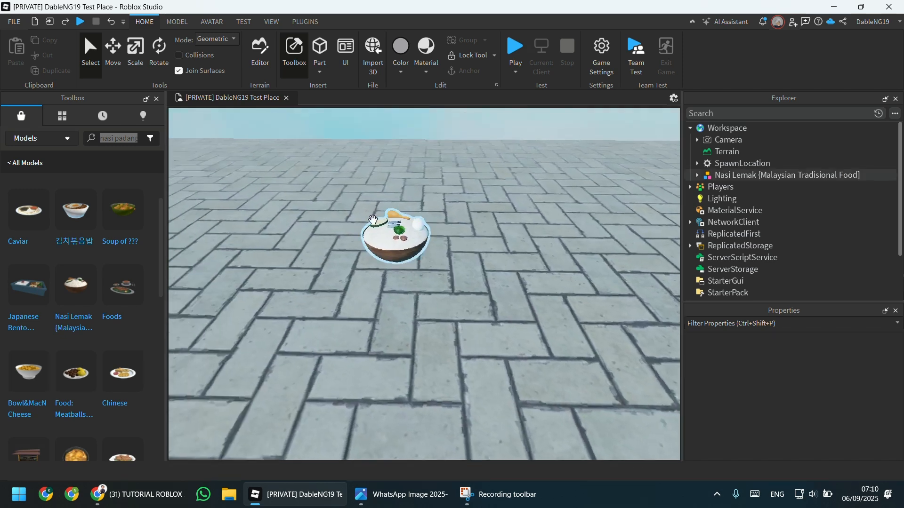
click(372, 220)
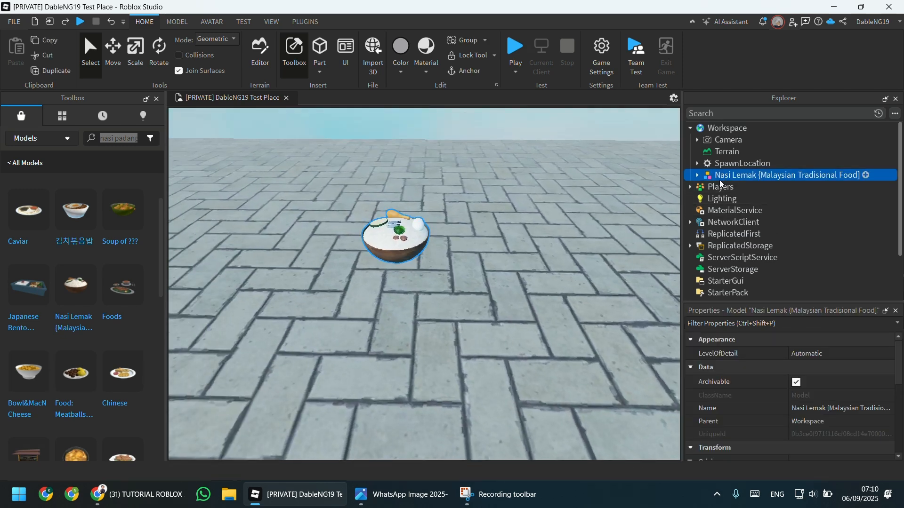
click(697, 175)
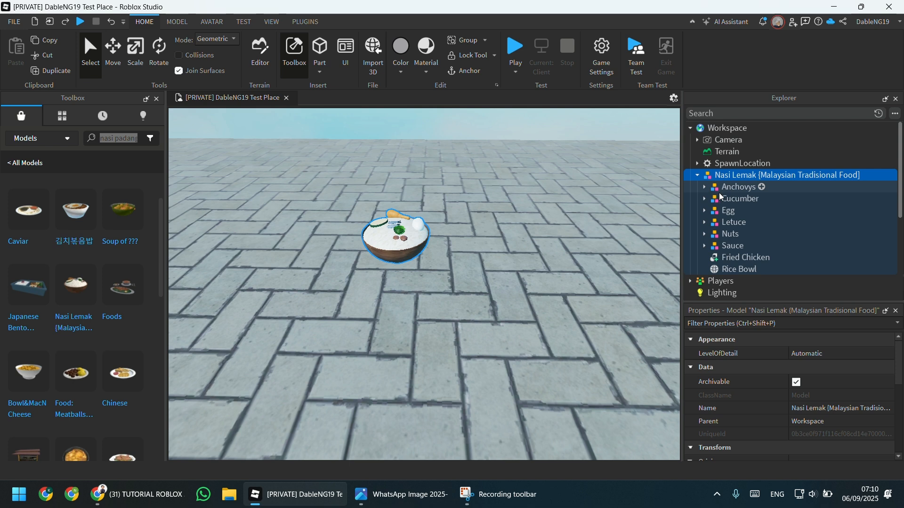
click(728, 268)
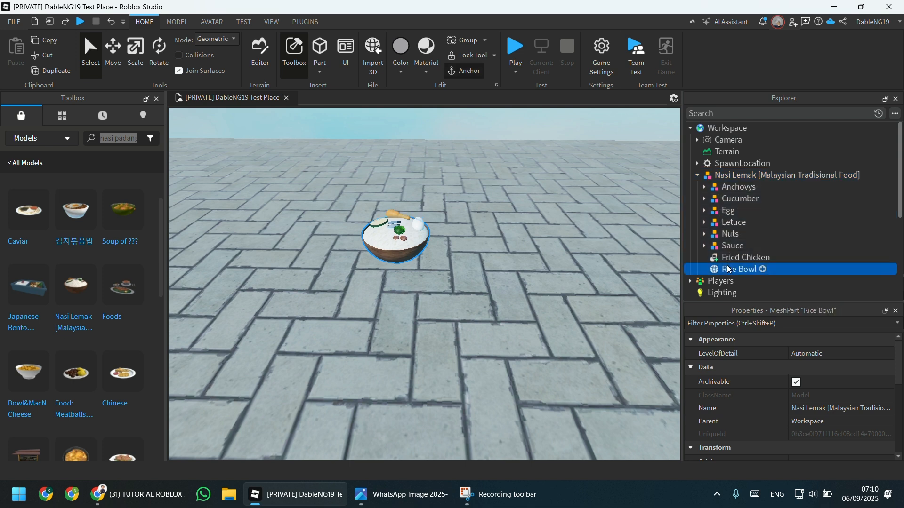
click(727, 258)
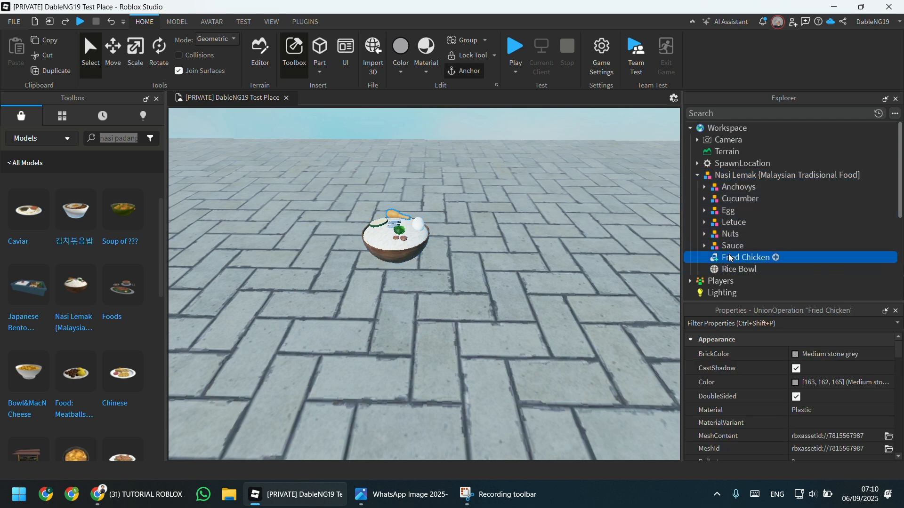
click(727, 246)
click(724, 234)
click(723, 222)
click(722, 210)
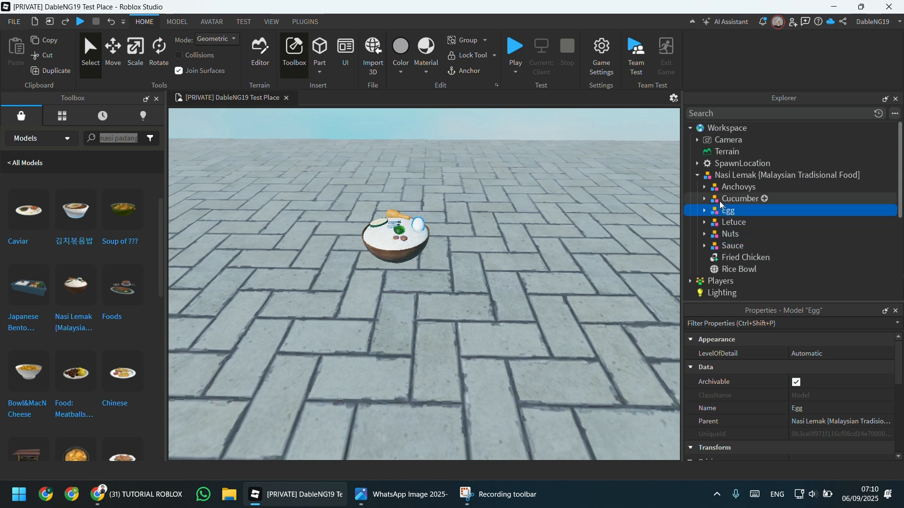
click(719, 200)
click(720, 188)
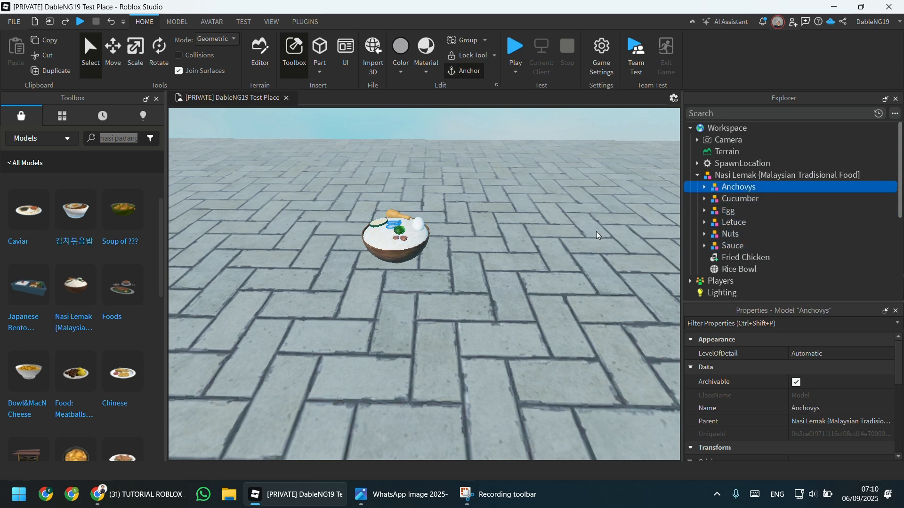
- Examine the bowl and its separate toppings up close from several angles
key(w)
right_drag(595, 230, 578, 235)
key(s)
key(w)
key(s)
key(w)
key(s)
key(w)
key(s)
key(w)
key(s)
click(578, 235)
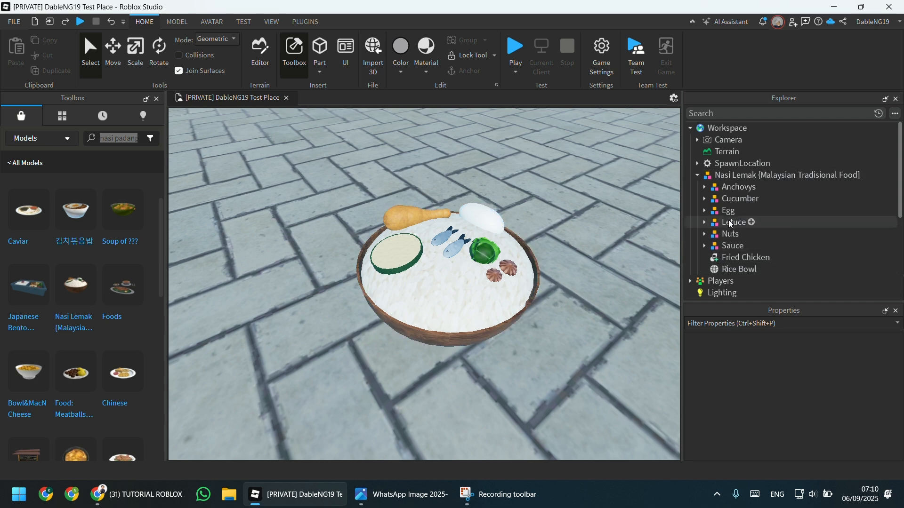
right_drag(578, 265, 578, 265)
scroll(578, 265, down, 2)
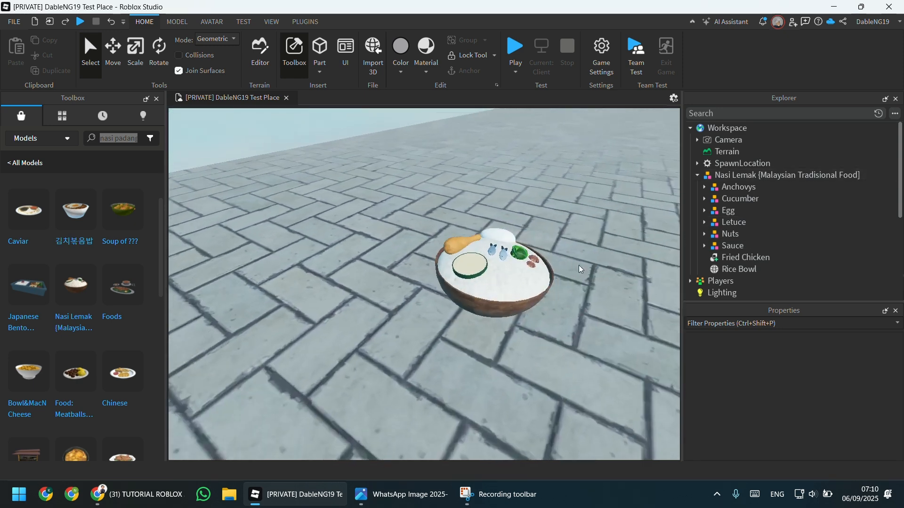
scroll(578, 265, up, 2)
- Copy the whole Nasi Lemak model from Workspace
click(729, 176)
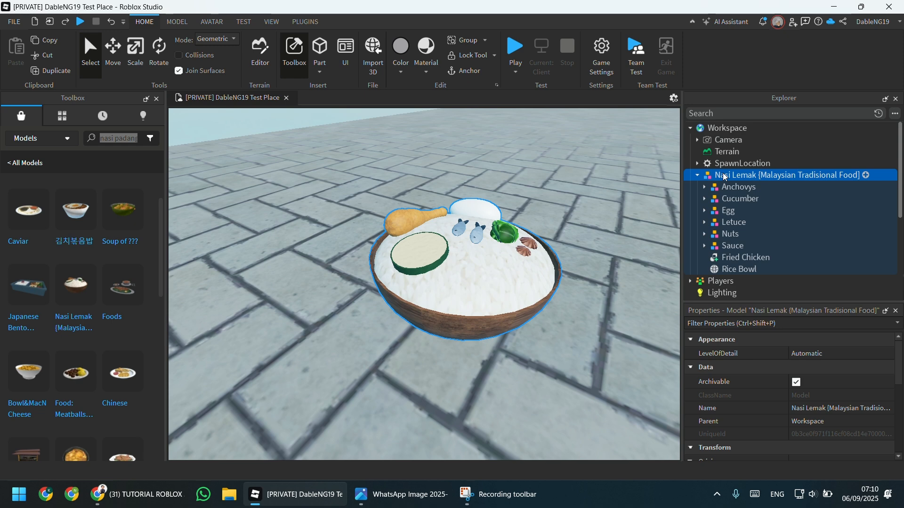
key(ctrl+c)
right_click(724, 177)
click(733, 197)
- Delete AllFish, Fishing and HaveFish from ReplicatedStorage
scroll(806, 196, down, 4)
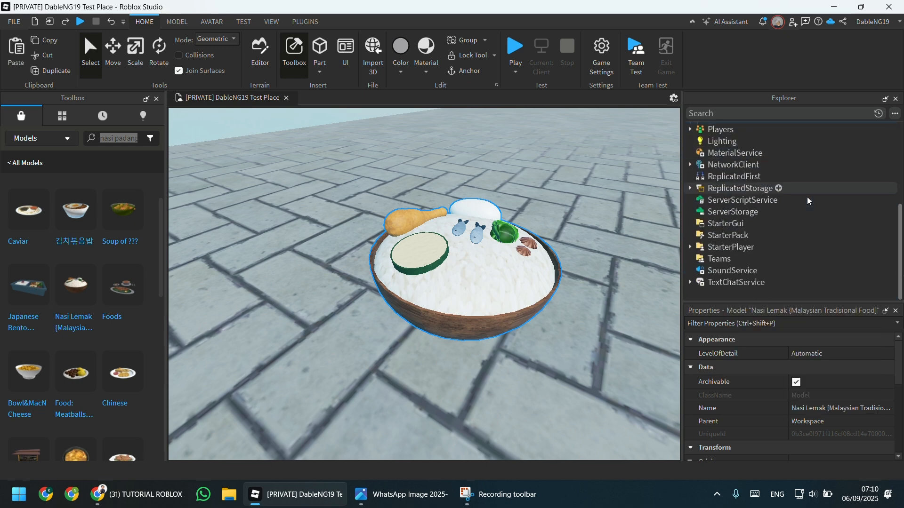
click(730, 191)
click(690, 188)
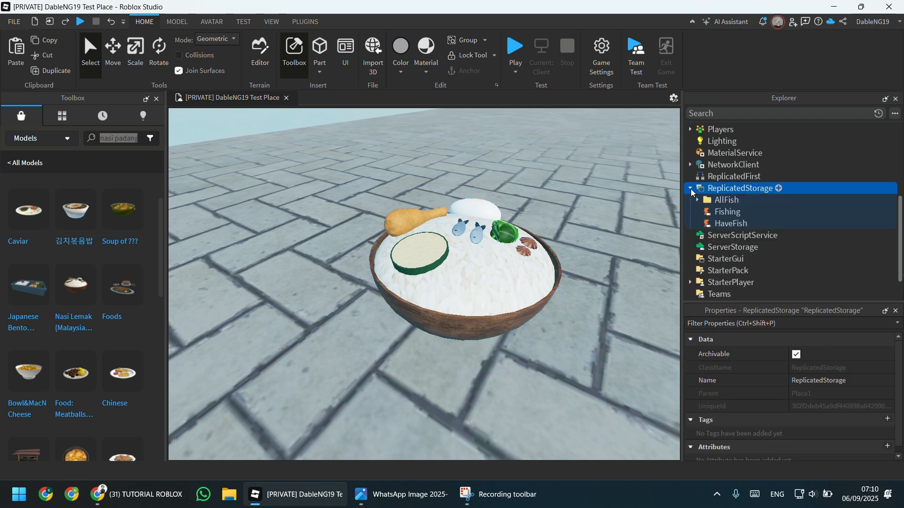
click(714, 201)
key(Delete)
key(Delete)
key(Delete)
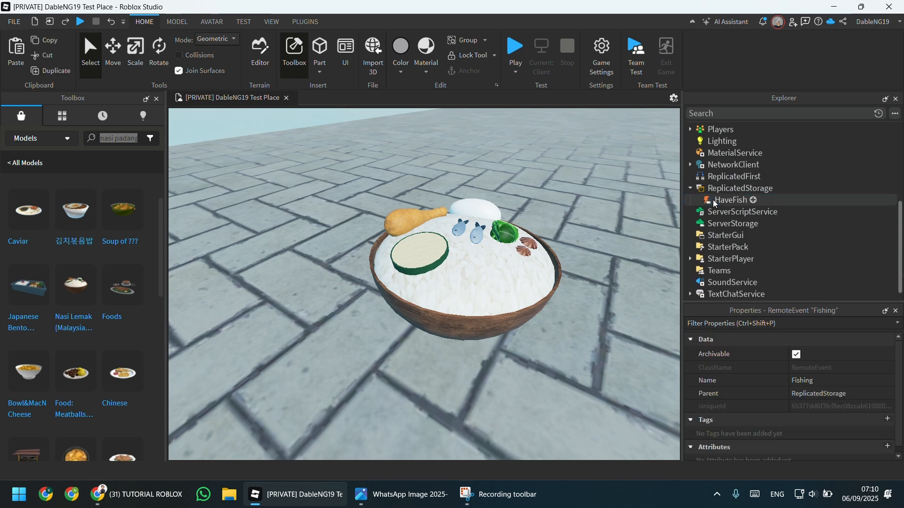
- Add a Tool to ReplicatedStorage and paste the copied Nasi Lemak model into it
click(778, 188)
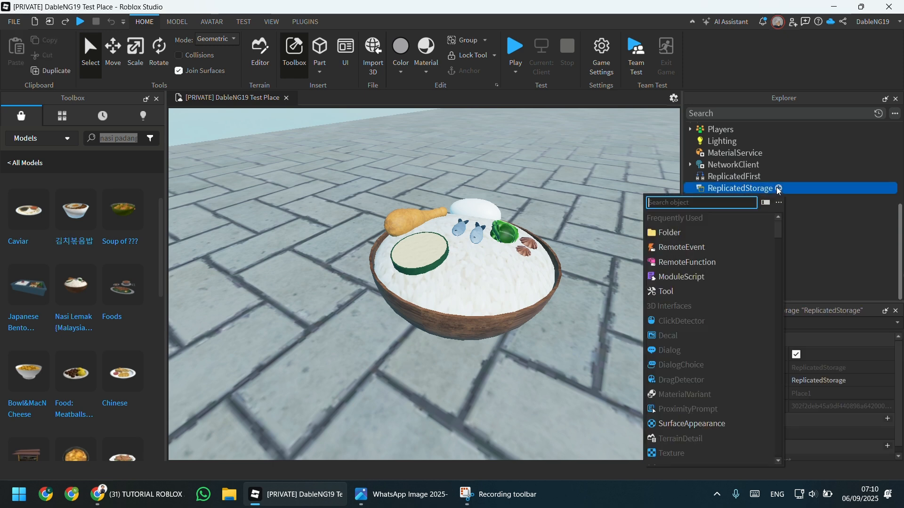
click(684, 290)
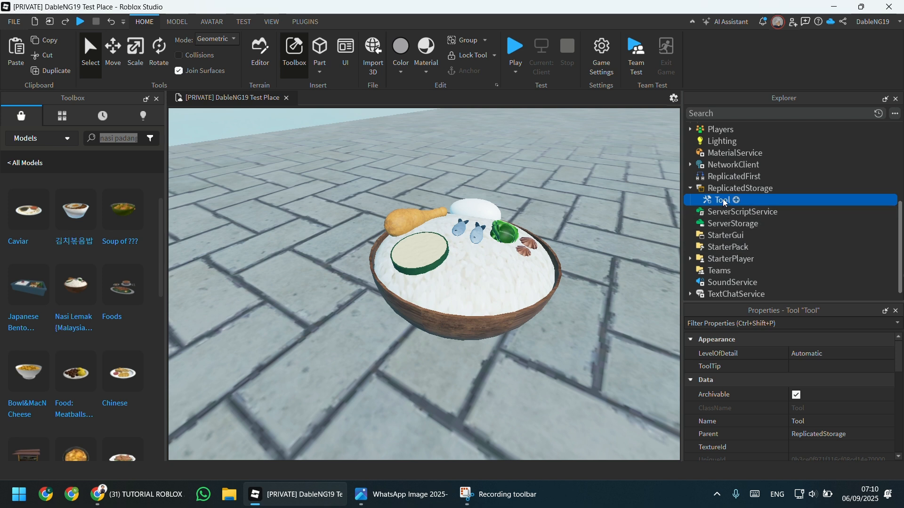
key(ctrl+shift+v)
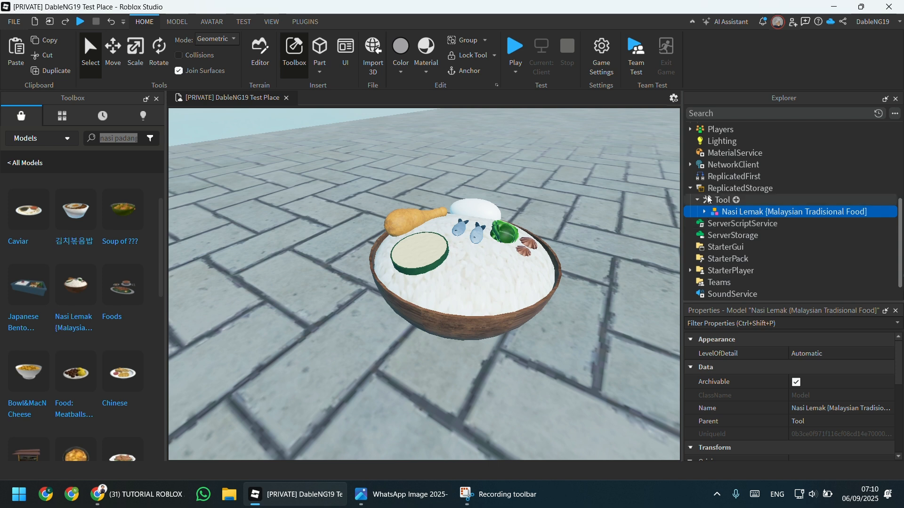
- Rename the Tool in ReplicatedStorage as "Nasi Lemak"
click(720, 200)
key(F2)
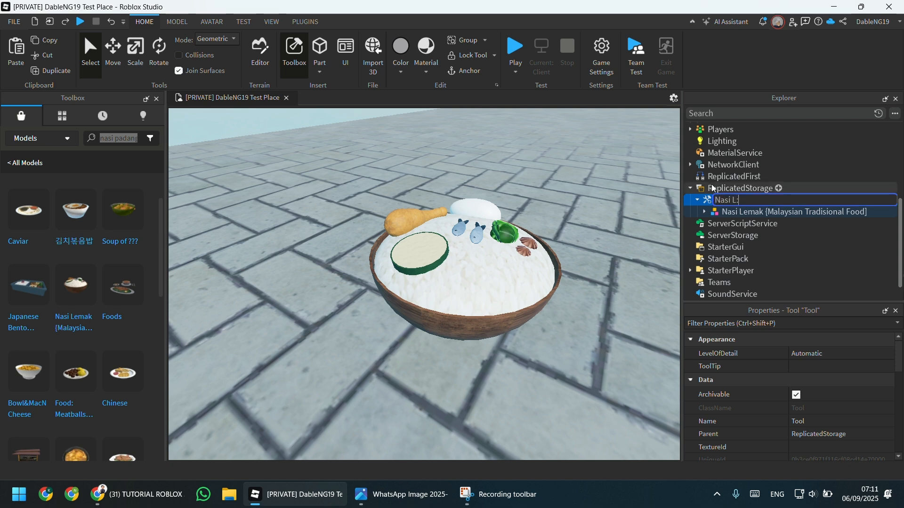
text(Nasi Lemak)
key(Return)
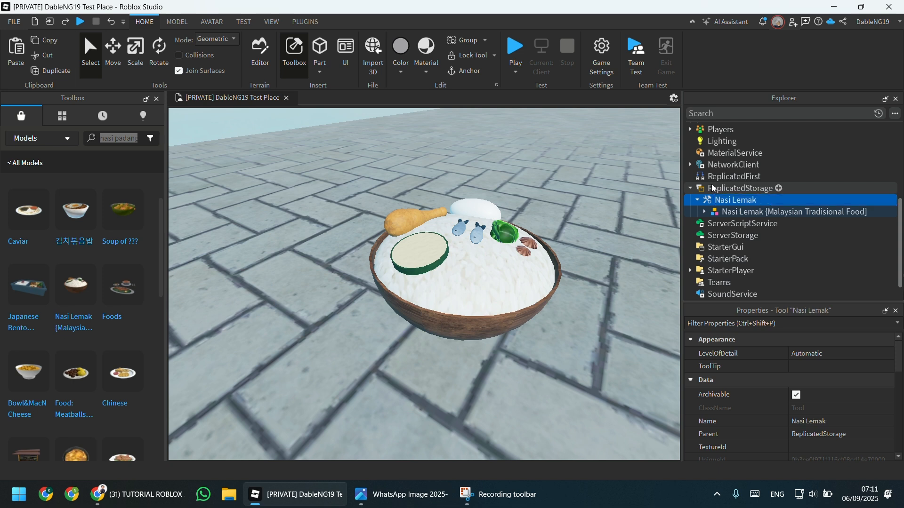
- Ungroup the Nasi Lemak model inside the tool so its parts sit directly under the tool
click(707, 211)
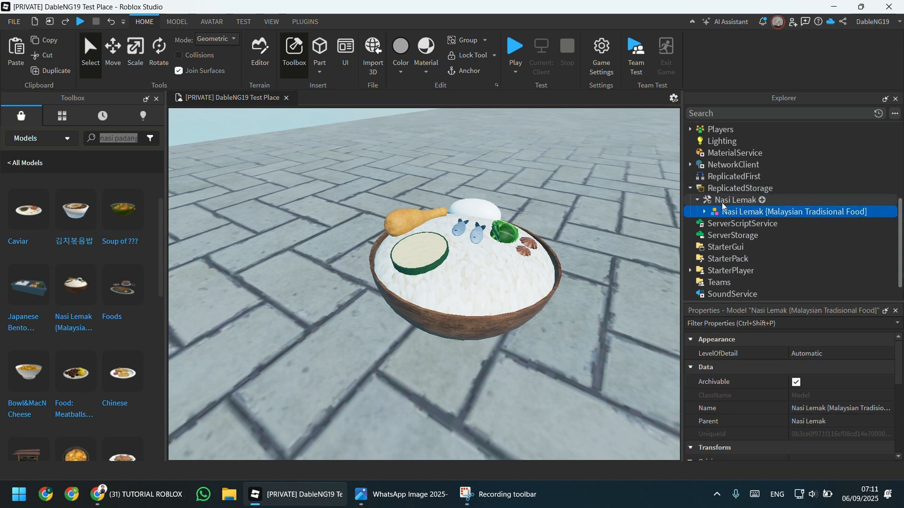
key(ctrl+u)
scroll(739, 227, down, 1)
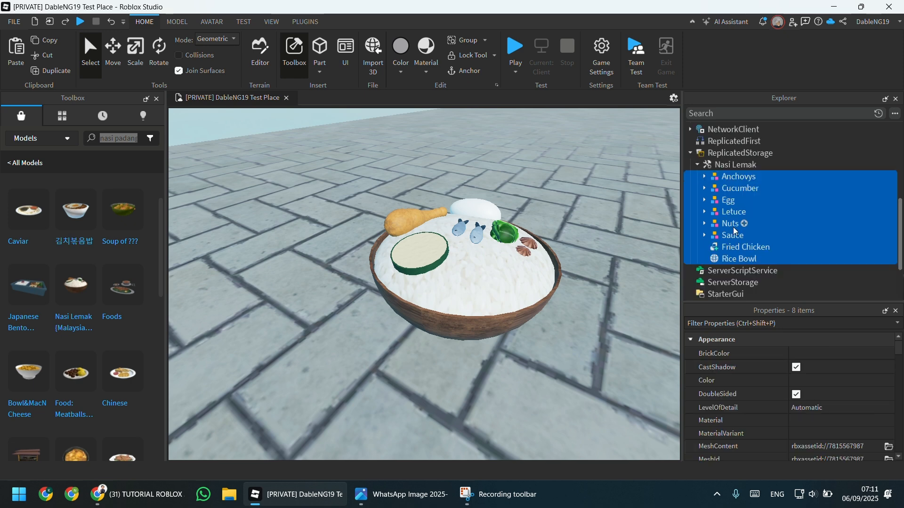
- Examine the Rice Bowl and Fried Chicken parts of the Workspace model, focusing the view on the bowl
click(737, 260)
right_drag(598, 287, 606, 295)
right_drag(581, 247, 581, 263)
scroll(753, 208, up, 3)
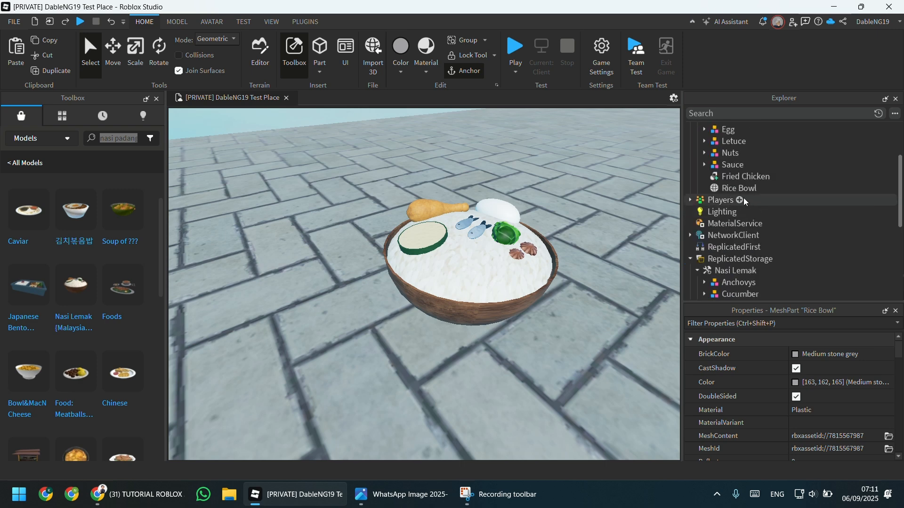
scroll(744, 197, up, 3)
click(739, 269)
key(f)
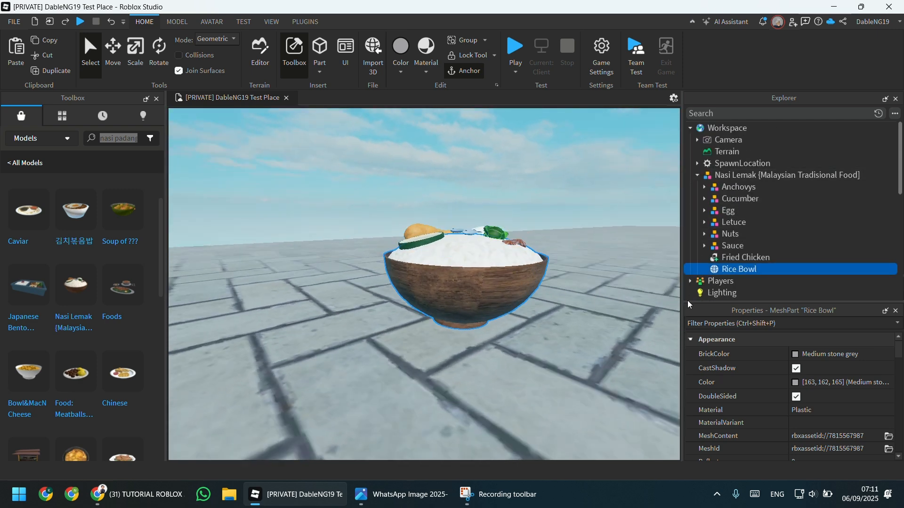
click(725, 258)
click(725, 273)
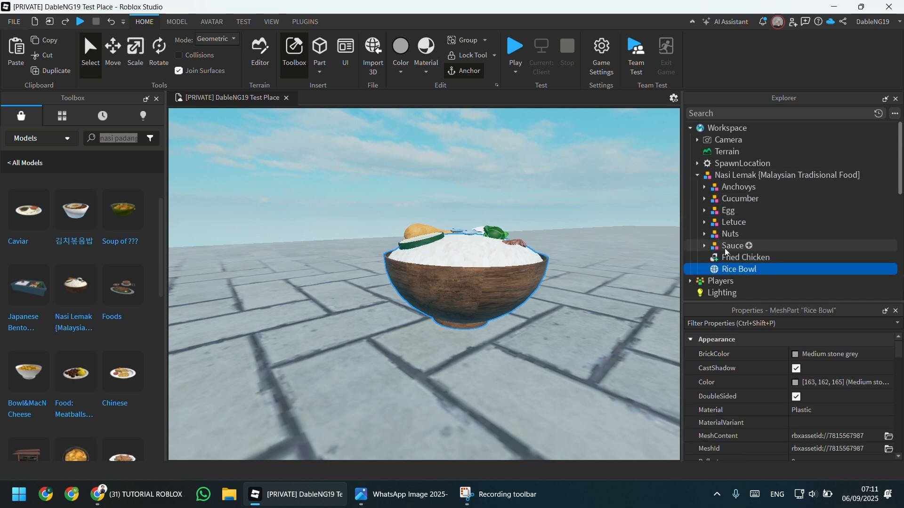
- Rename the Rice Bowl mesh inside the Nasi Lemak tool in ReplicatedStorage as "Handle"
scroll(749, 259, down, 3)
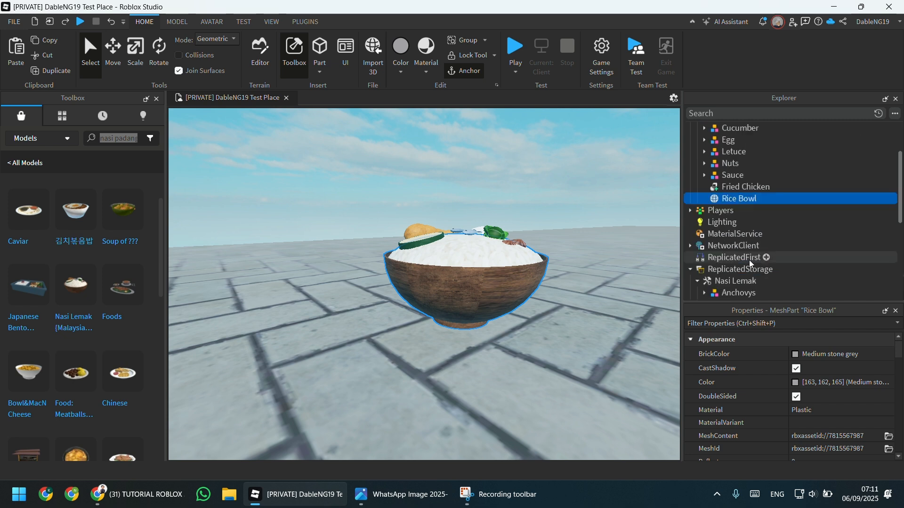
click(734, 192)
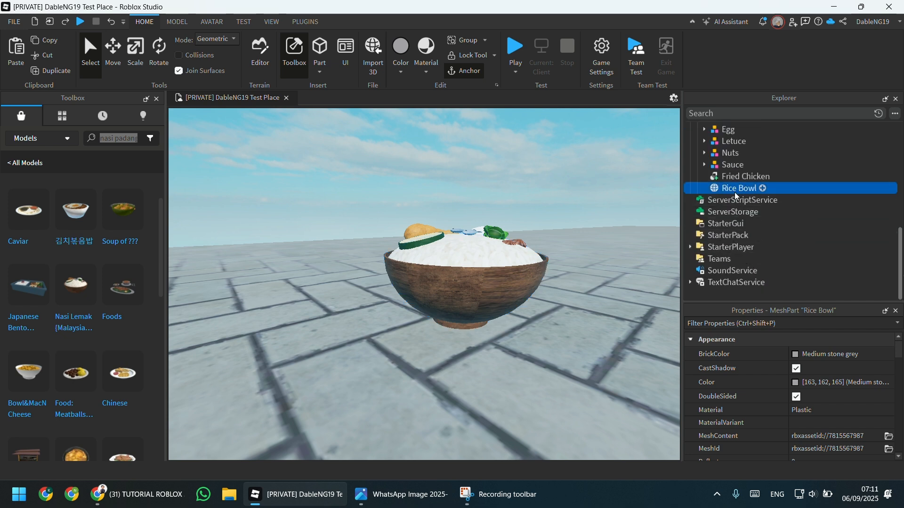
click(734, 192)
text(Handle)
key(Return)
- Ungroup the Anchovys, Cucumber, Egg, Letuce, Nuts and Sauce models inside the Nasi Lemak tool
scroll(721, 177, up, 3)
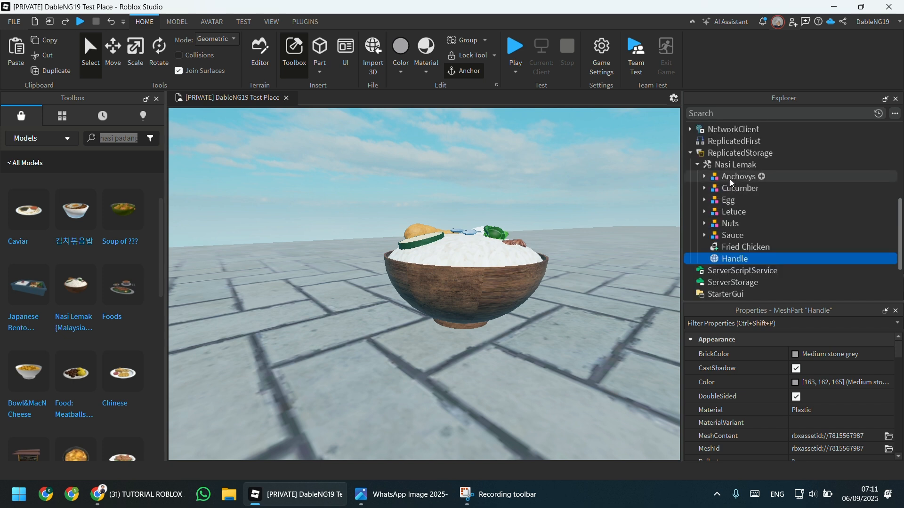
click(729, 179)
ctrl+click(727, 189)
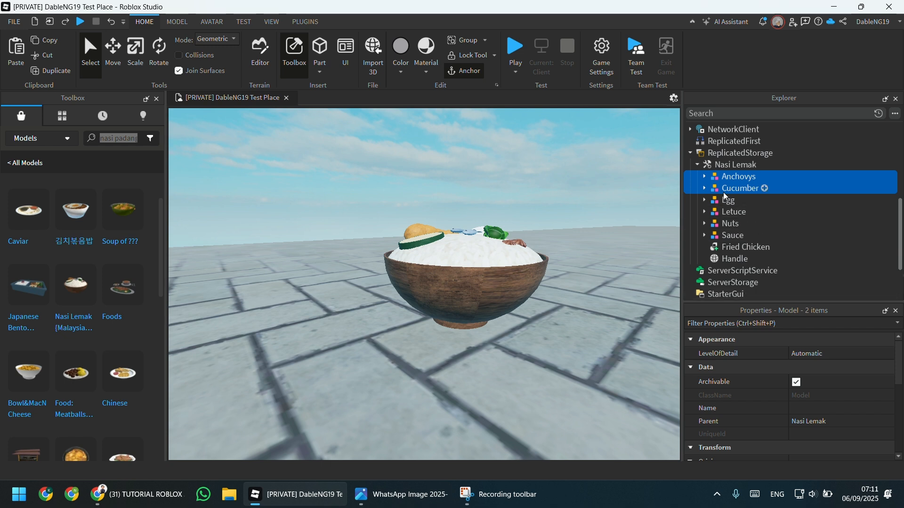
click(725, 175)
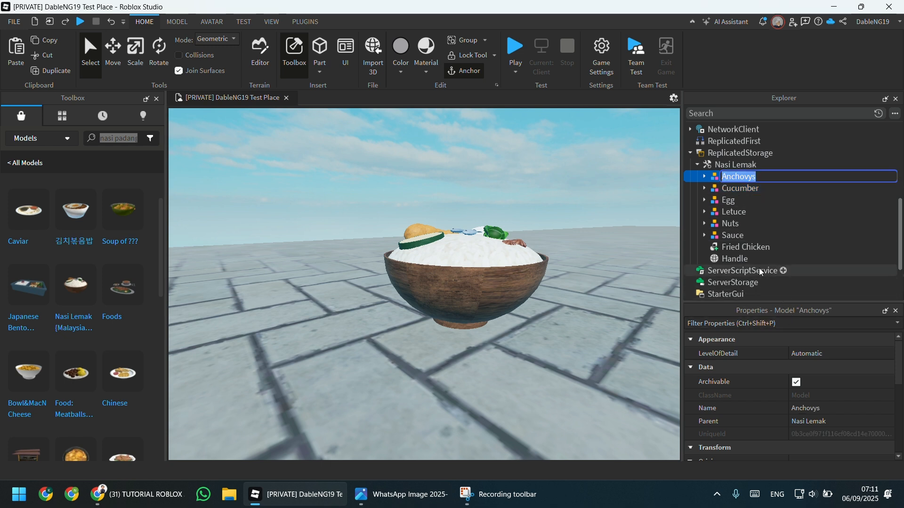
click(724, 189)
click(721, 182)
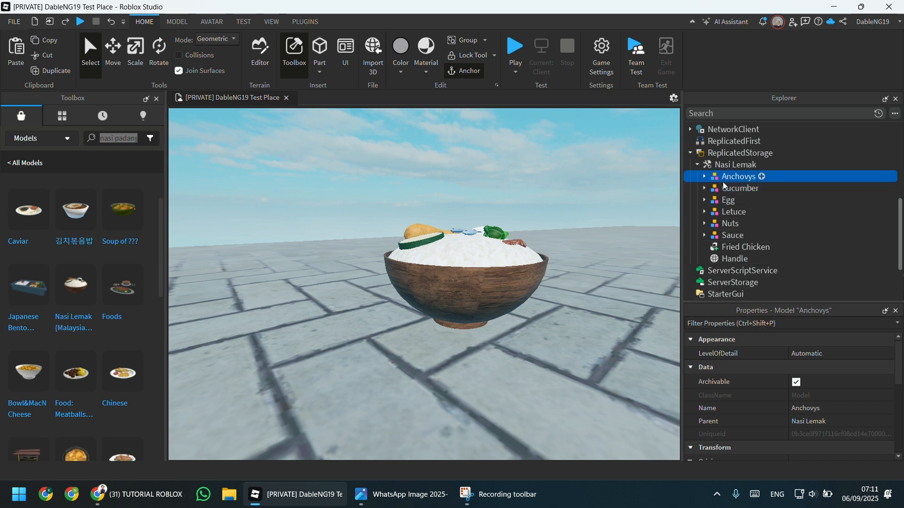
shift+click(716, 224)
shift+click(729, 235)
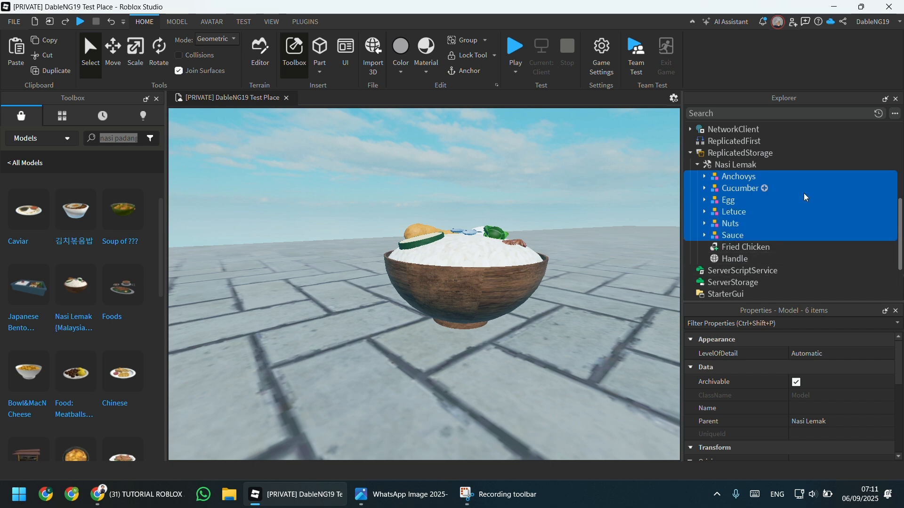
key(ctrl+u)
scroll(741, 223, down, 1)
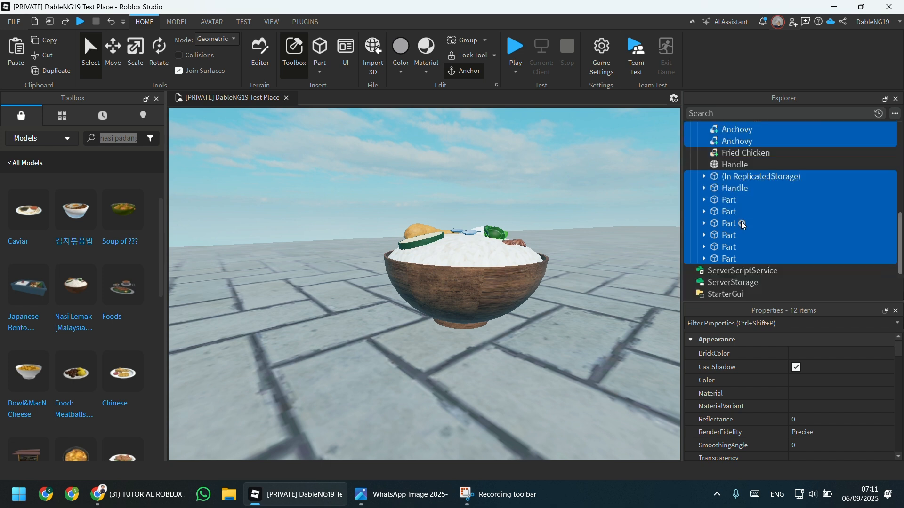
scroll(742, 223, up, 1)
scroll(740, 221, up, 1)
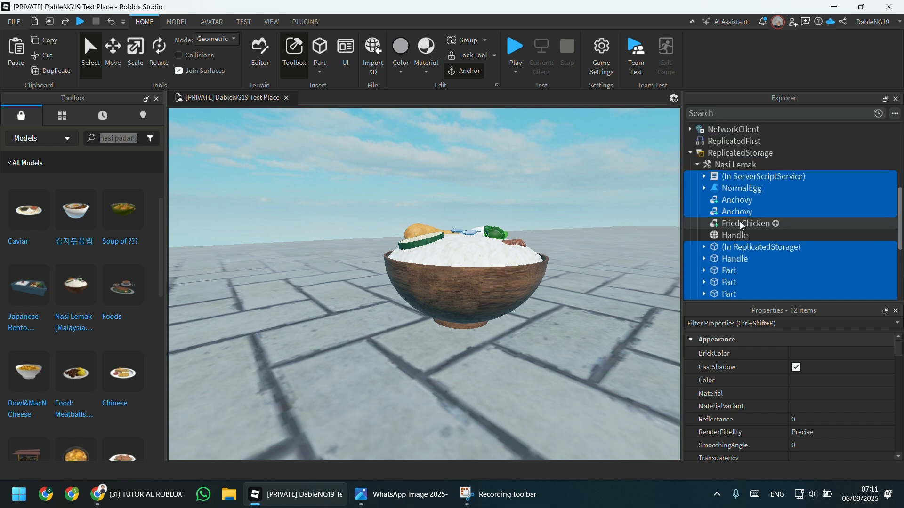
- Check the code of the "(In ServerScriptService)" script inside the Nasi Lemak tool and delete that script
click(737, 186)
double_click(730, 176)
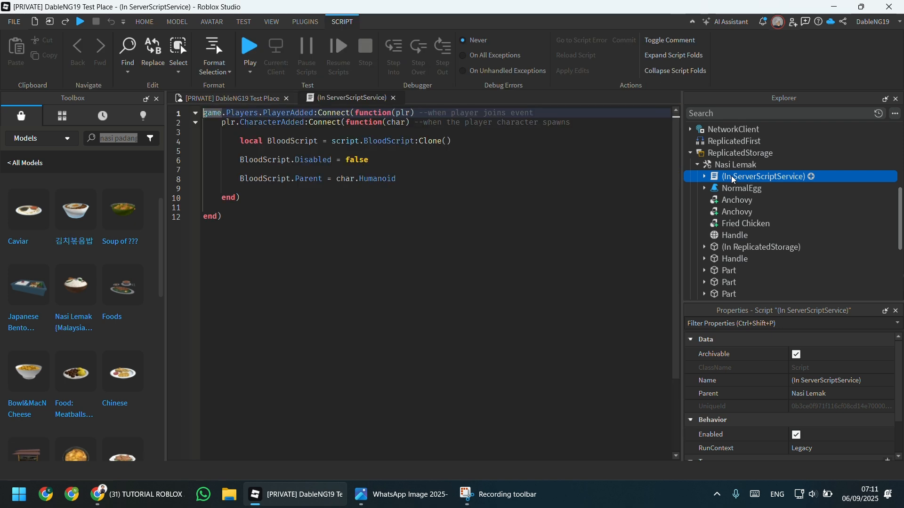
click(393, 98)
click(705, 188)
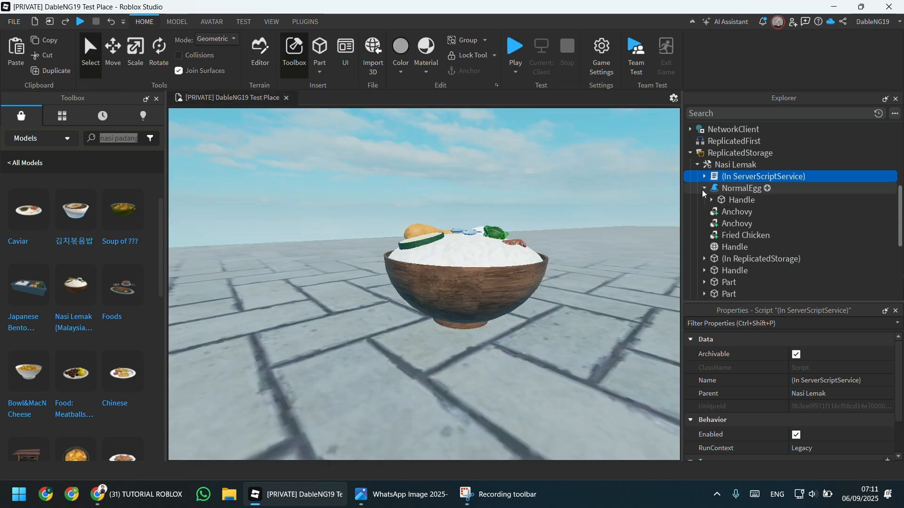
click(704, 188)
click(726, 188)
click(711, 176)
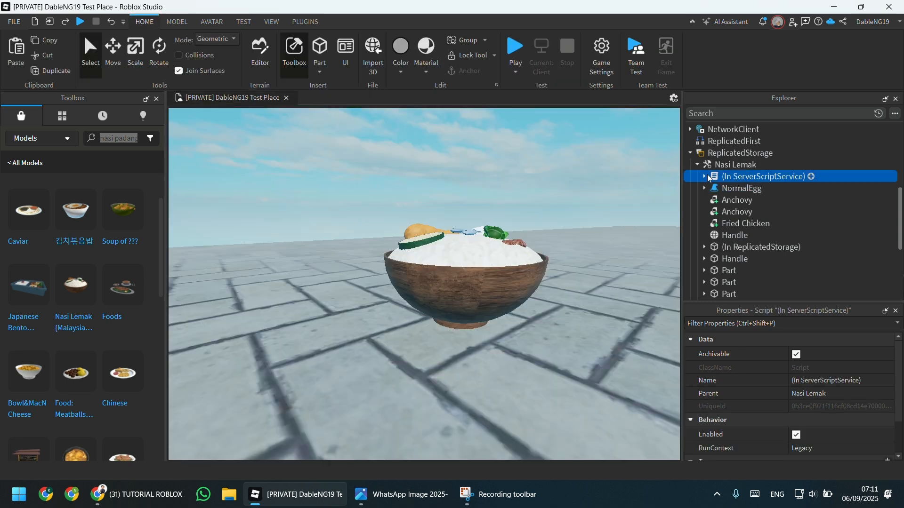
key(Delete)
- Examine the NormalEgg accessory and the other tool contents, comparing them with the Anchovys and Cucumber groups of the Workspace model
click(730, 177)
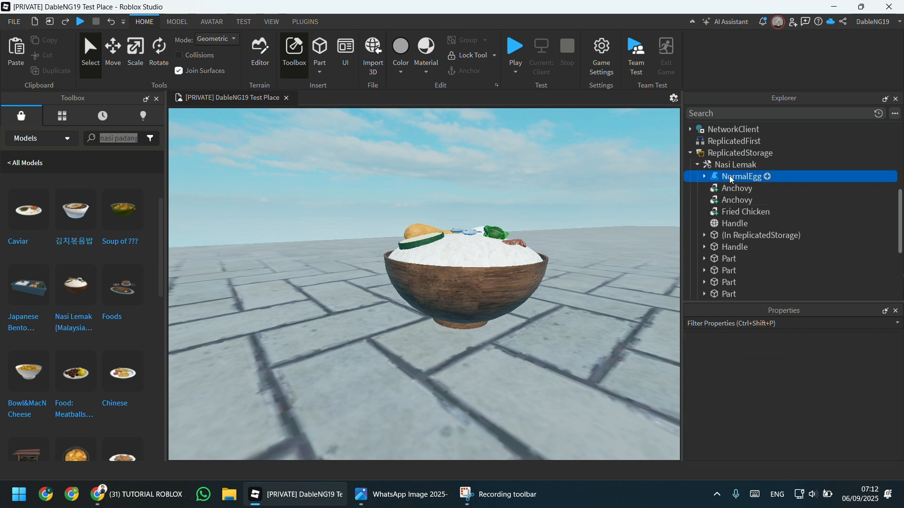
click(704, 176)
click(704, 176)
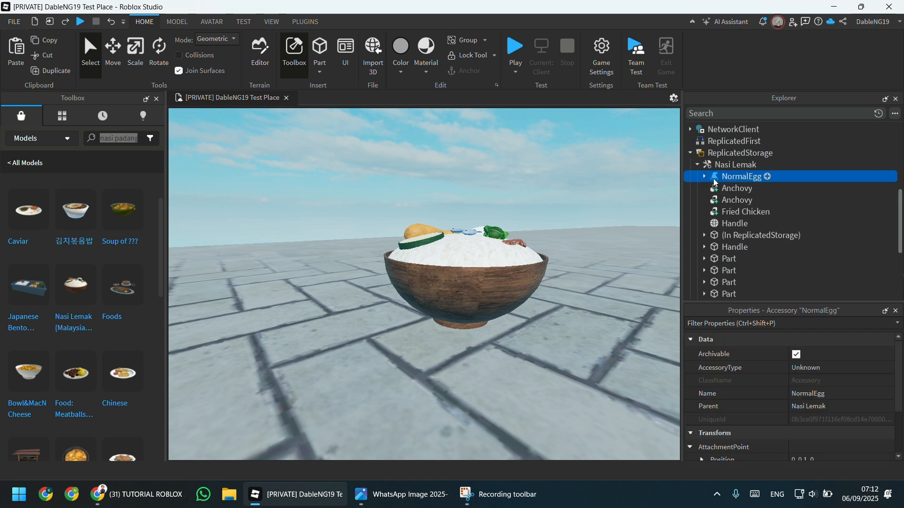
right_click(740, 234)
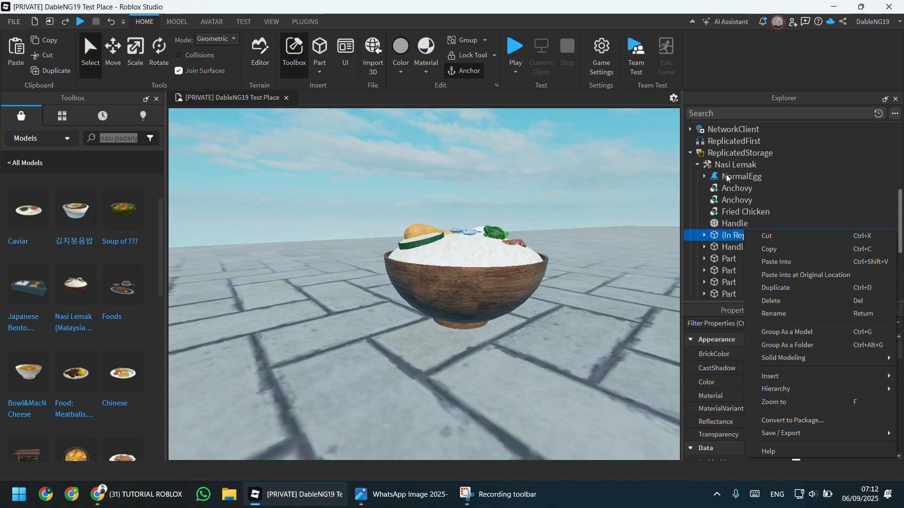
right_drag(545, 230, 545, 229)
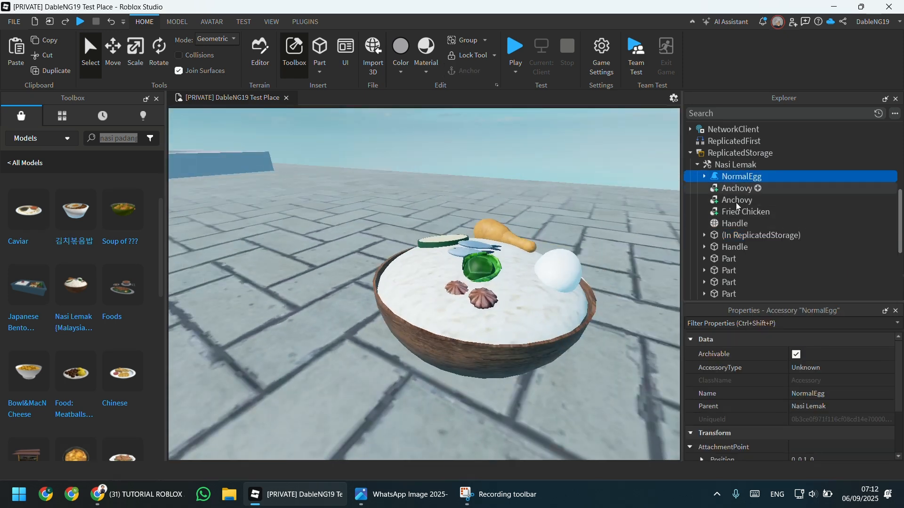
scroll(739, 217, up, 5)
click(714, 187)
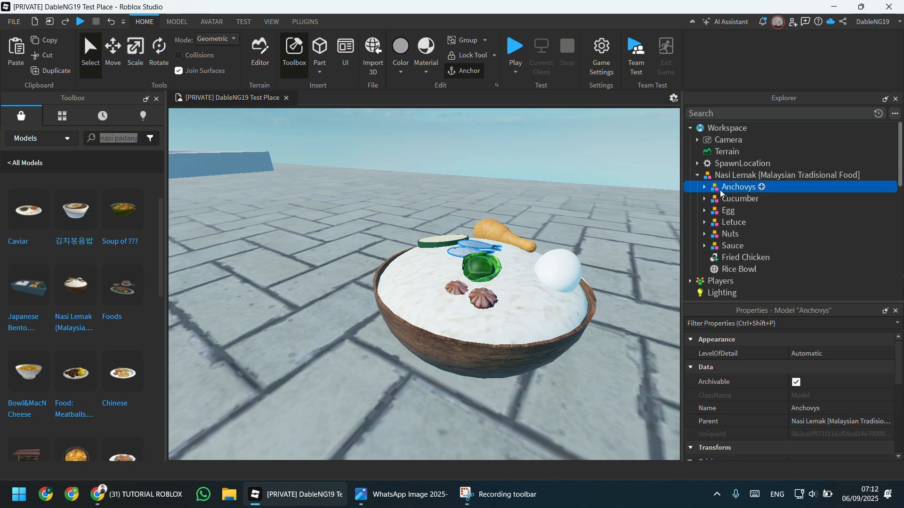
click(725, 198)
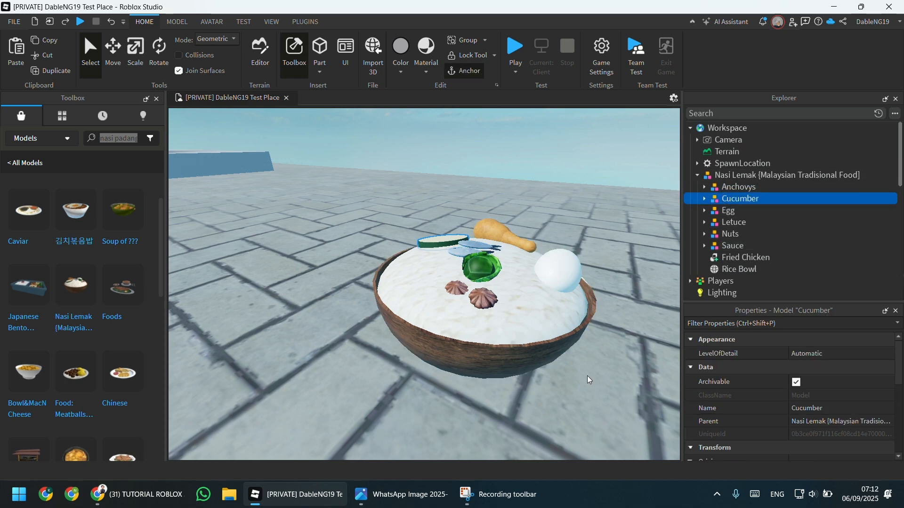
scroll(587, 375, down, 3)
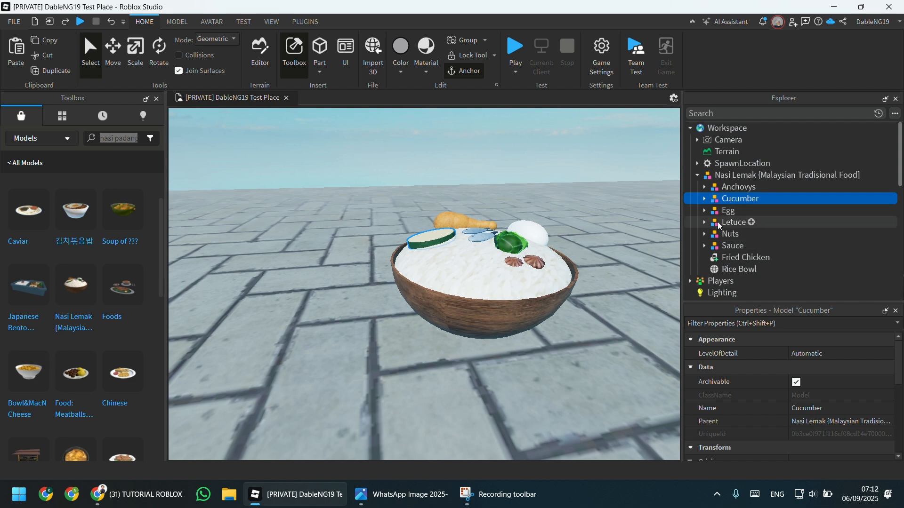
scroll(733, 228, down, 3)
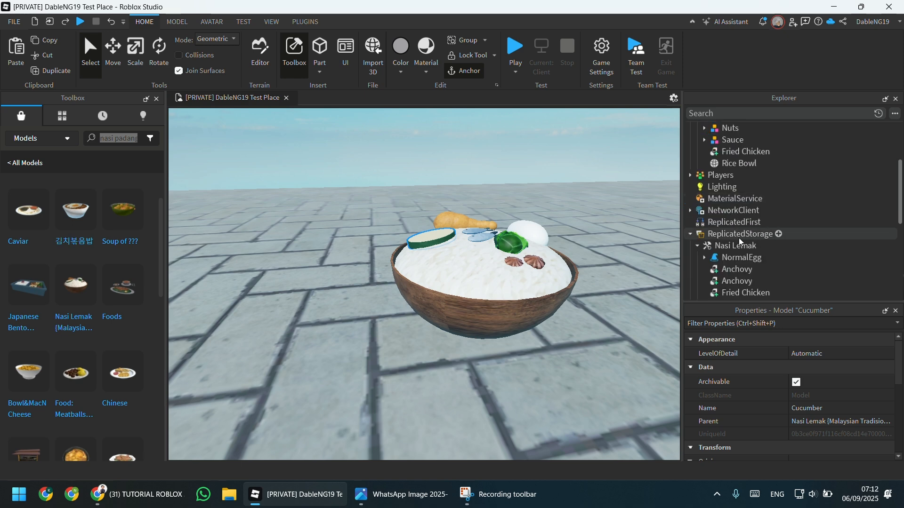
scroll(738, 238, down, 1)
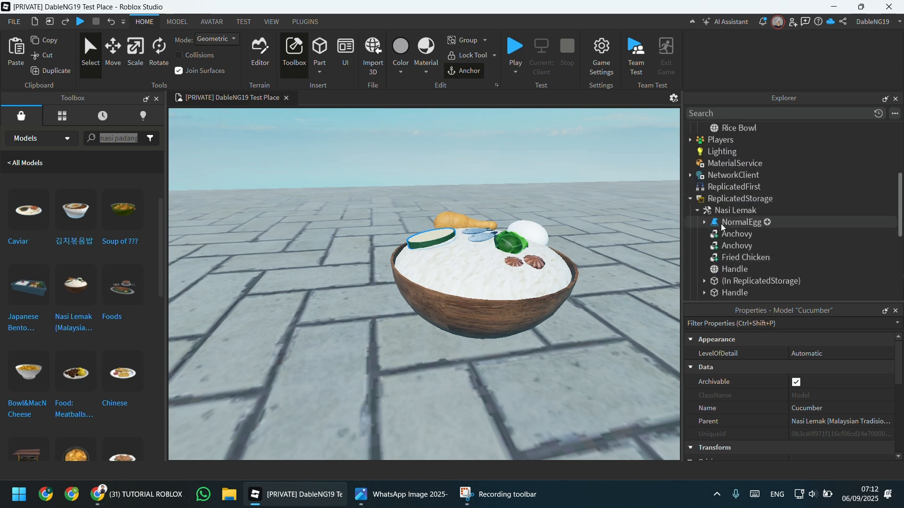
scroll(721, 226, down, 2)
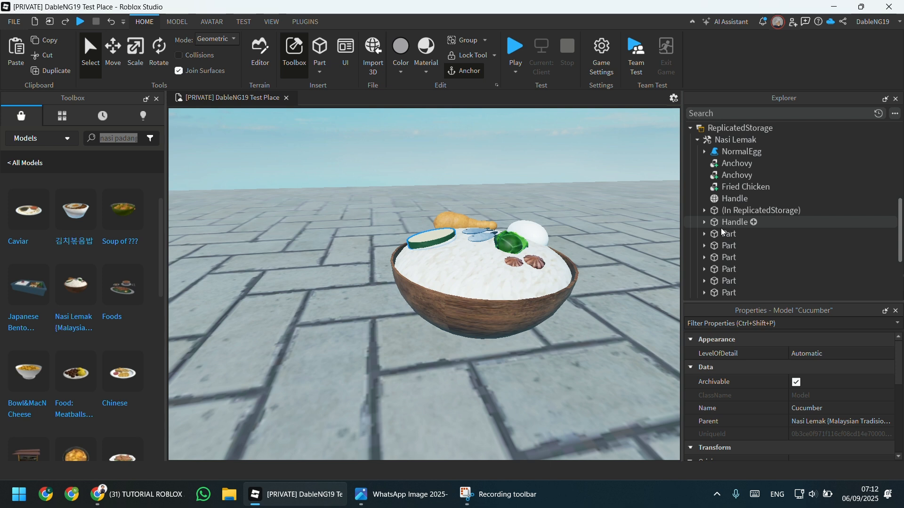
click(722, 140)
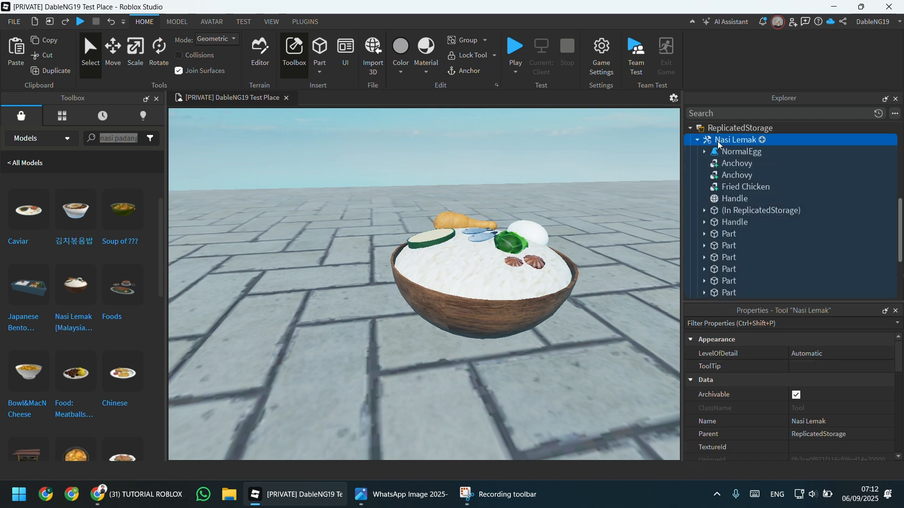
scroll(746, 262, down, 2)
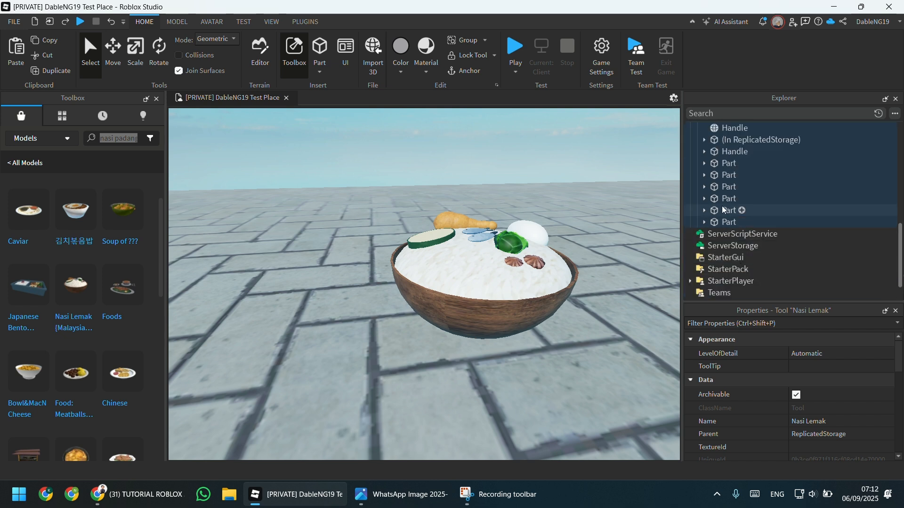
scroll(723, 207, up, 1)
- Rename the extra mint-coloured Handle part in the Nasi Lemak tool as "Part", leaving the bowl mesh as the only top-level Handle
click(724, 187)
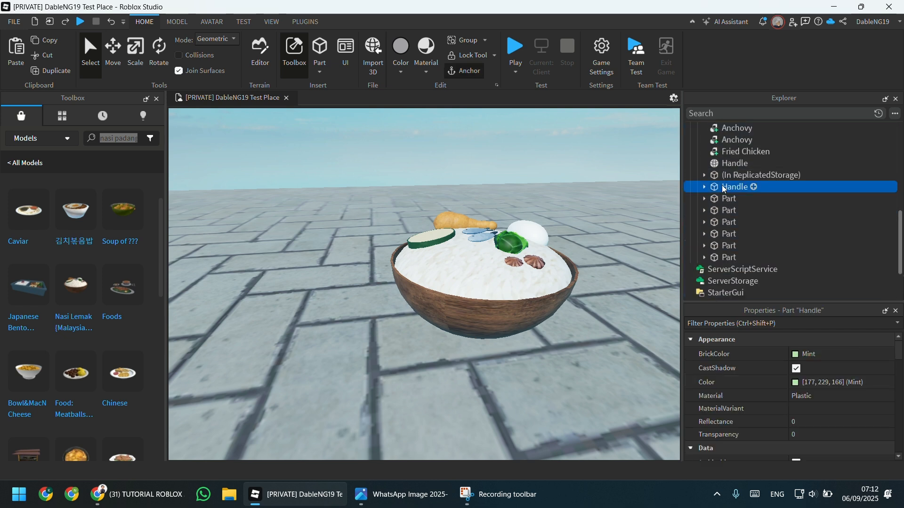
click(704, 186)
click(704, 186)
scroll(730, 211, up, 8)
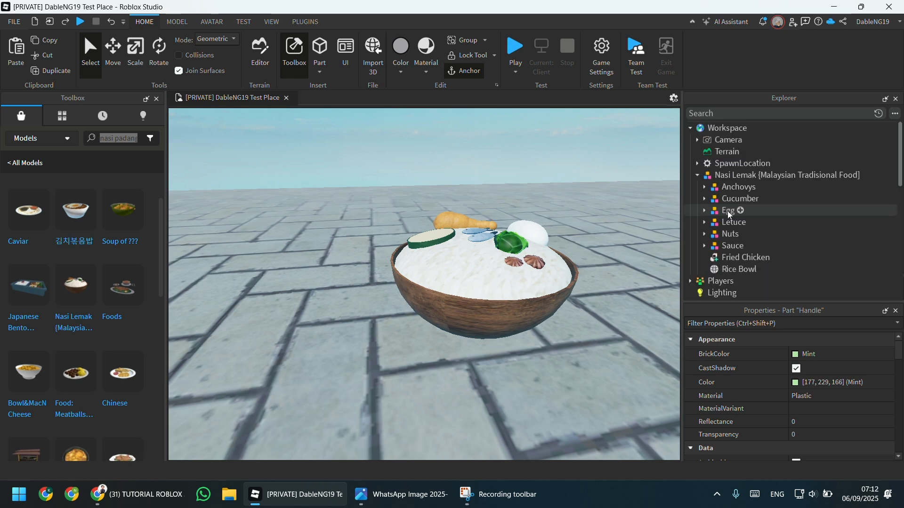
scroll(718, 228, down, 3)
scroll(724, 236, up, 2)
click(705, 203)
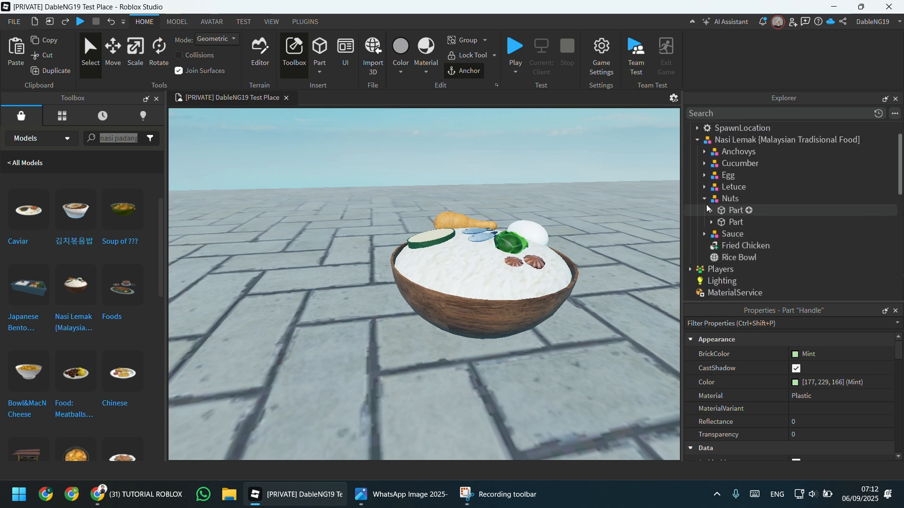
click(705, 202)
scroll(725, 235, down, 2)
scroll(728, 250, down, 2)
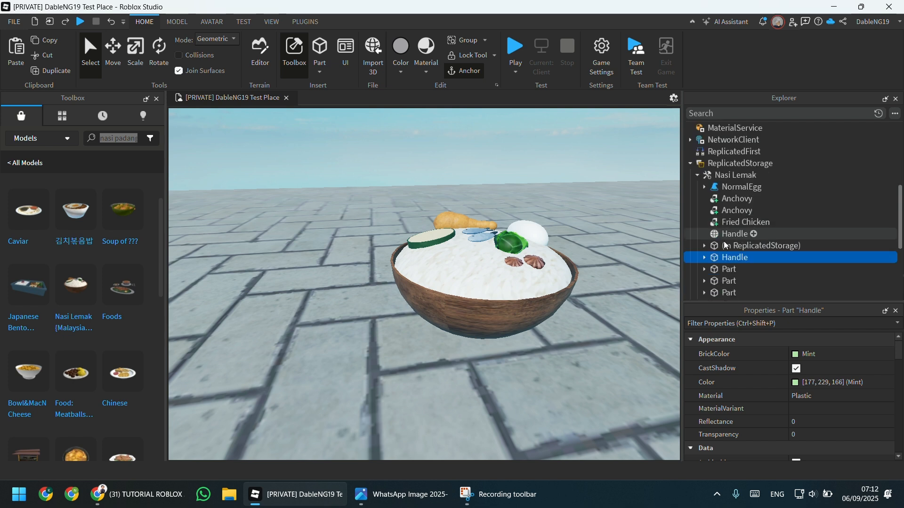
double_click(725, 262)
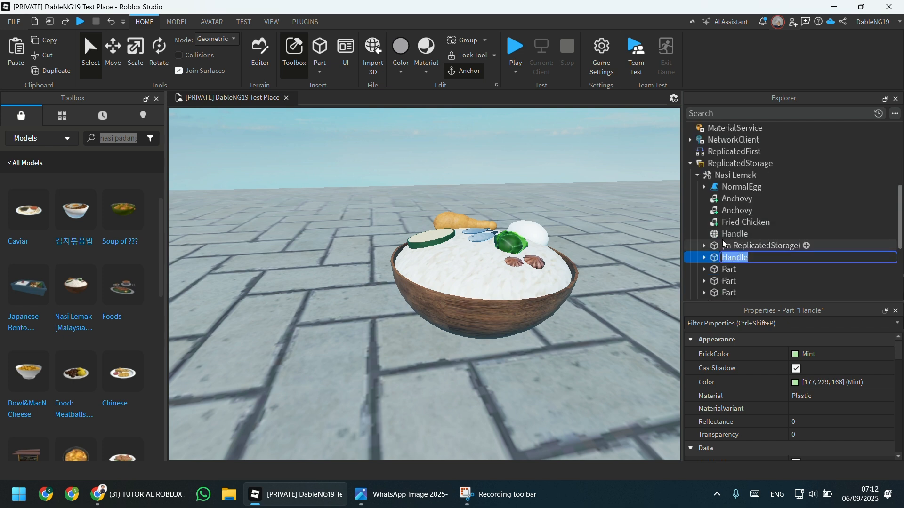
text(Pary)
key(BackSpace)
text(t)
key(Return)
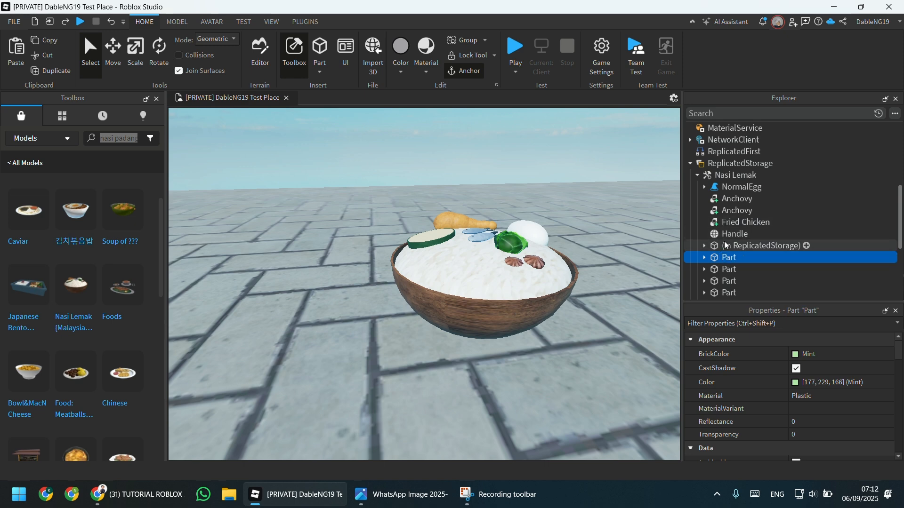
- Review the bowl mesh Handle, the first Anchovy and the other loose parts inside the Nasi Lemak tool
click(727, 234)
scroll(748, 186, up, 3)
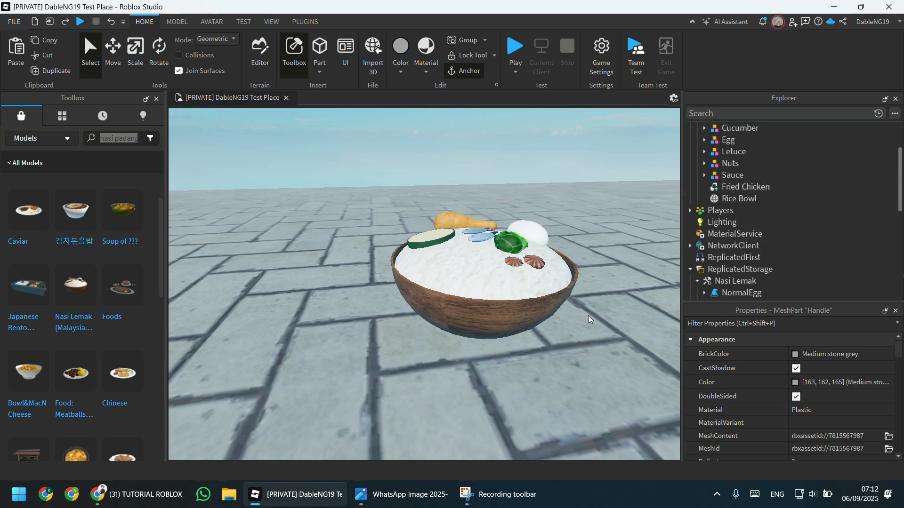
right_drag(589, 315, 578, 283)
scroll(740, 247, down, 1)
scroll(740, 246, down, 1)
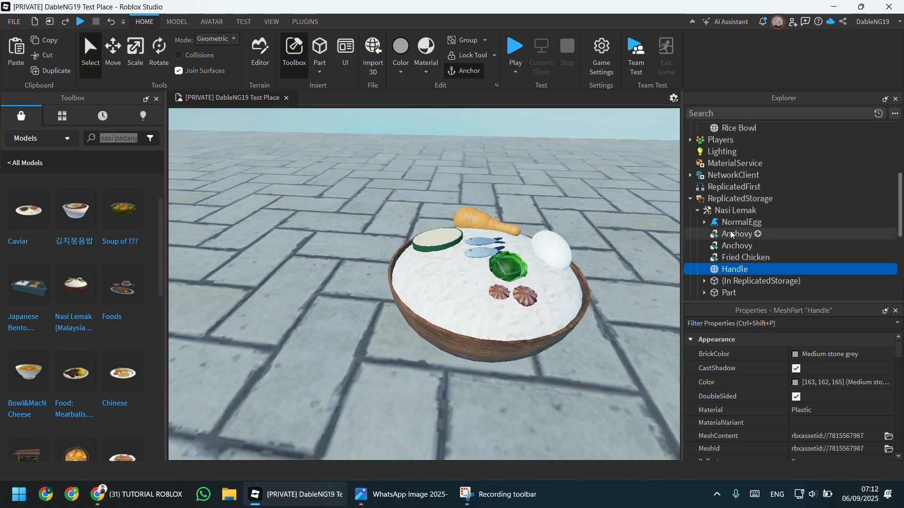
scroll(723, 258, down, 4)
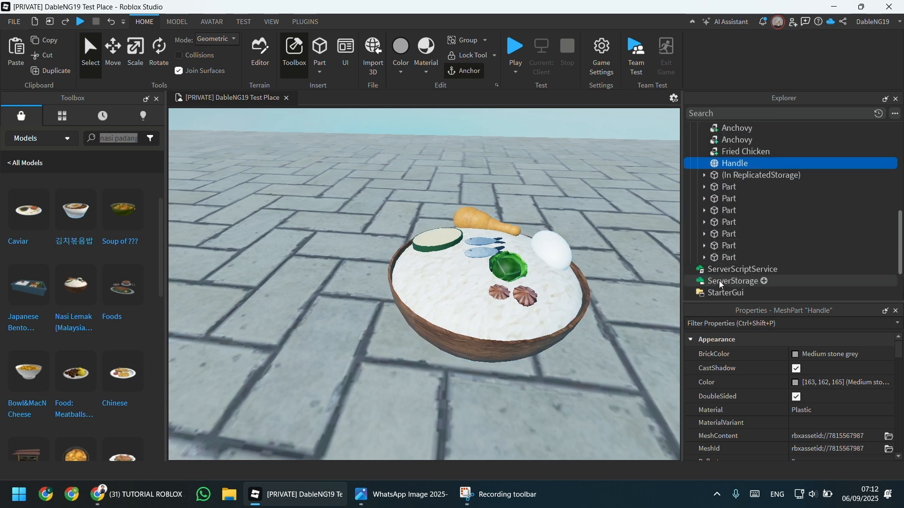
scroll(733, 235, up, 2)
scroll(733, 228, up, 1)
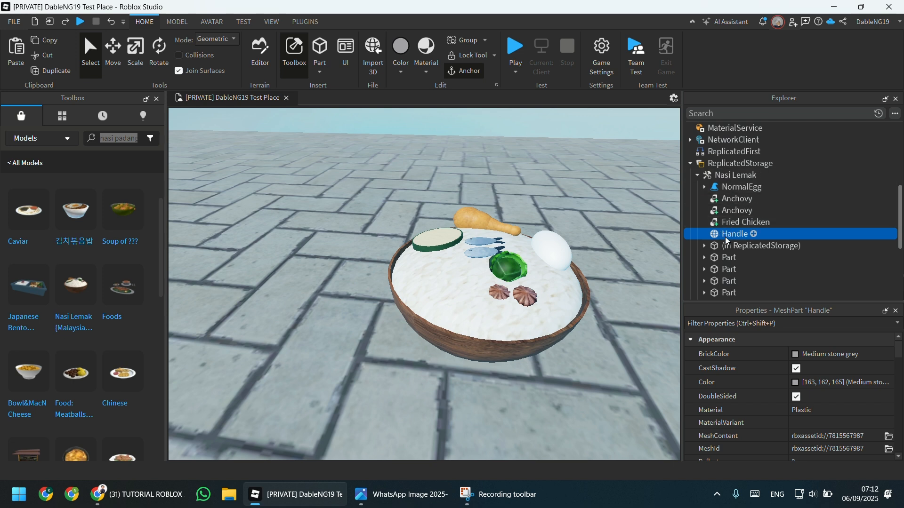
click(736, 198)
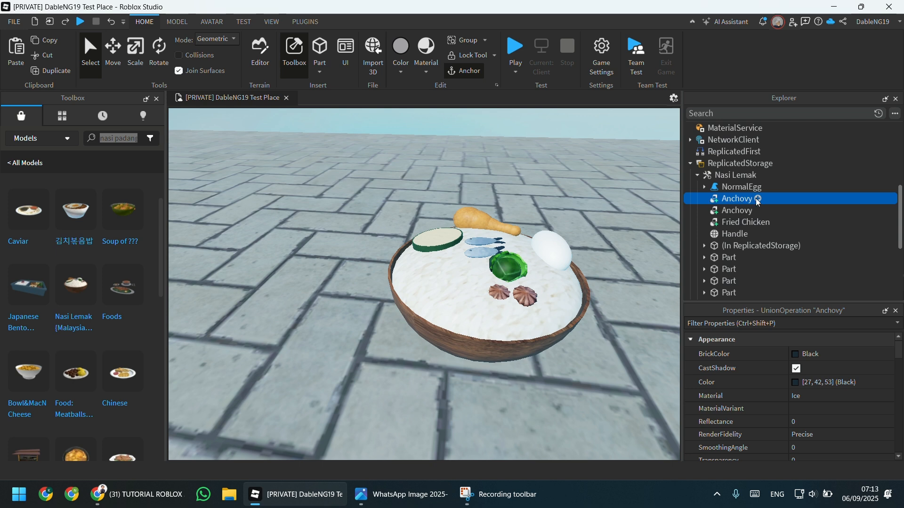
- Add a WeldConstraint inside the first Anchovy of the Nasi Lemak tool
click(757, 199)
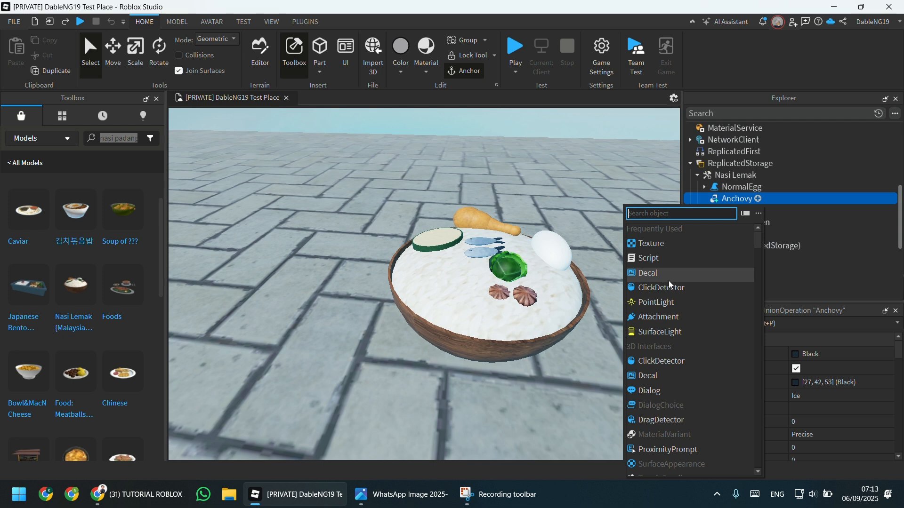
scroll(669, 282, down, 2)
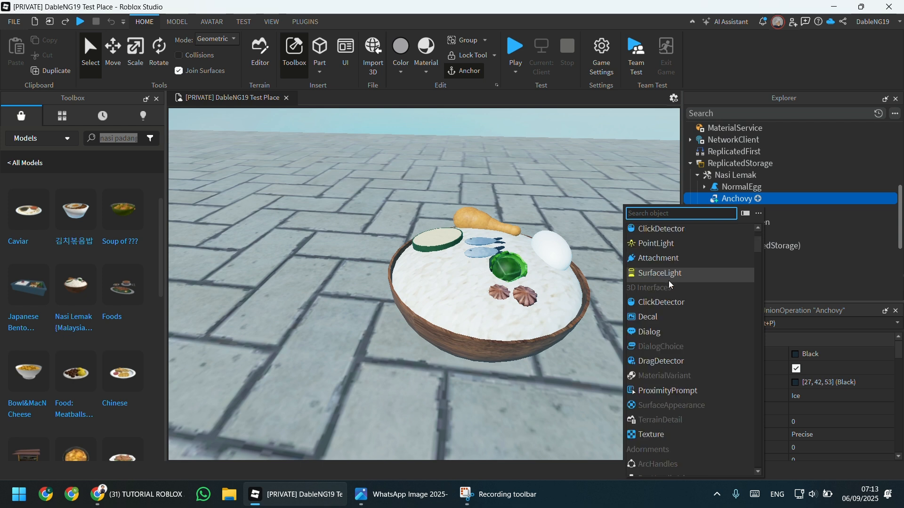
scroll(670, 282, down, 2)
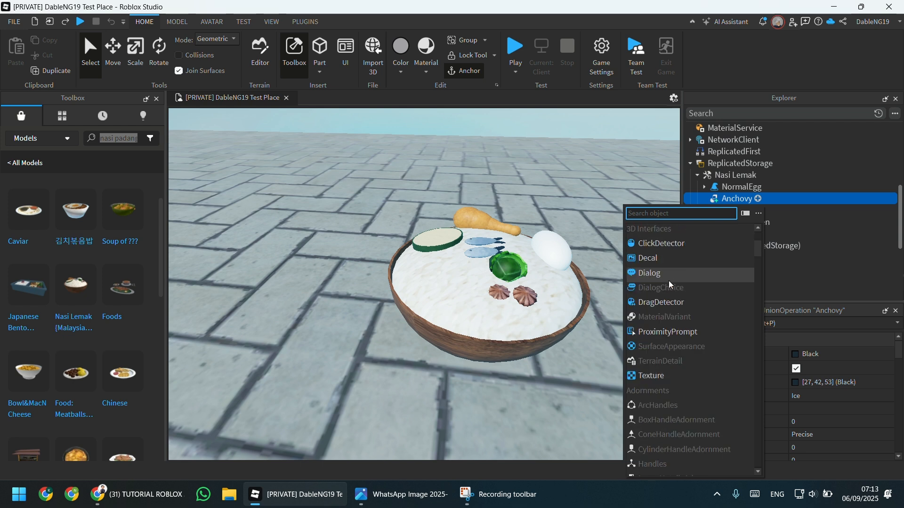
scroll(668, 281, down, 6)
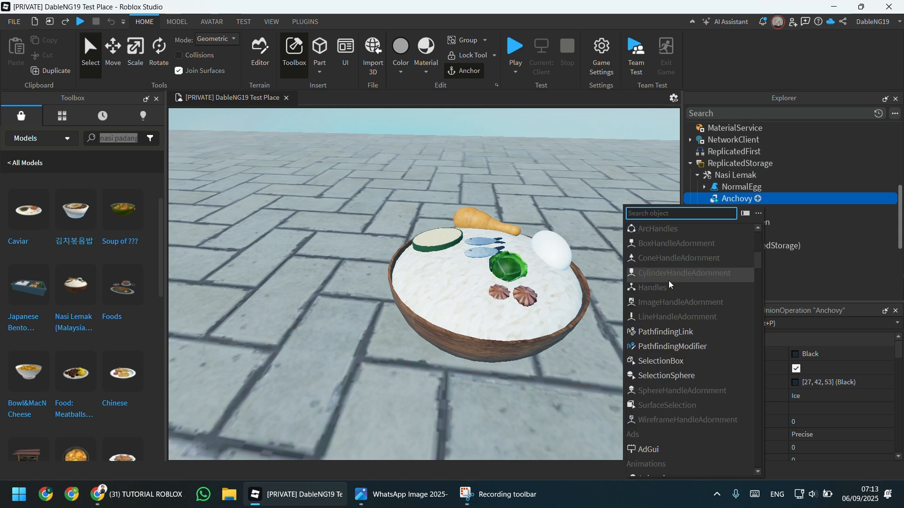
scroll(668, 280, up, 10)
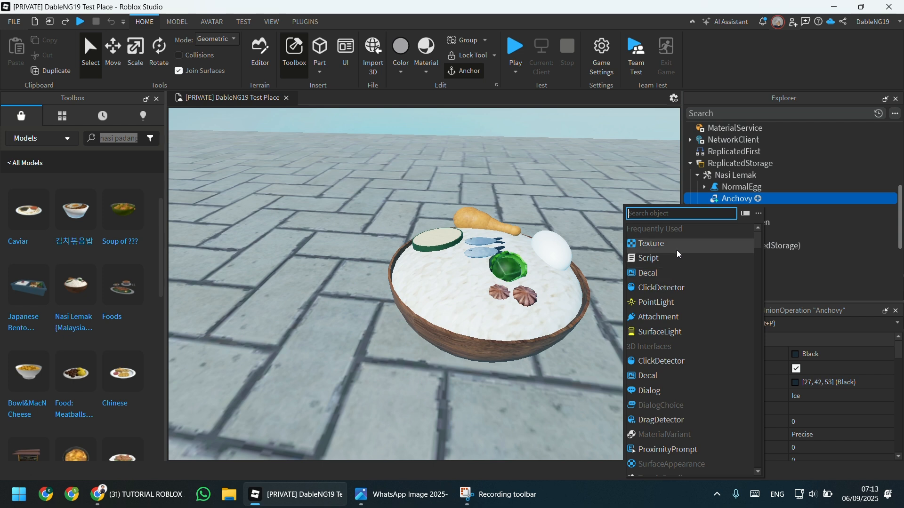
text(we)
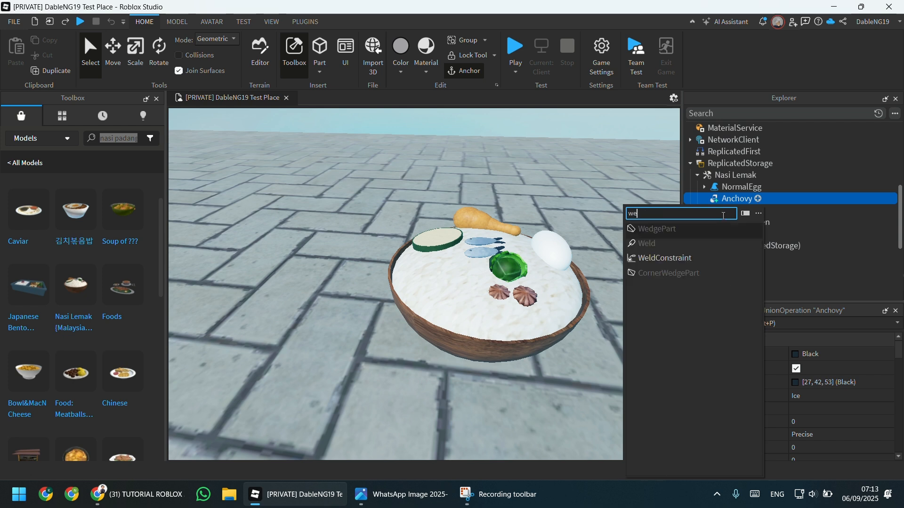
text(l)
click(682, 243)
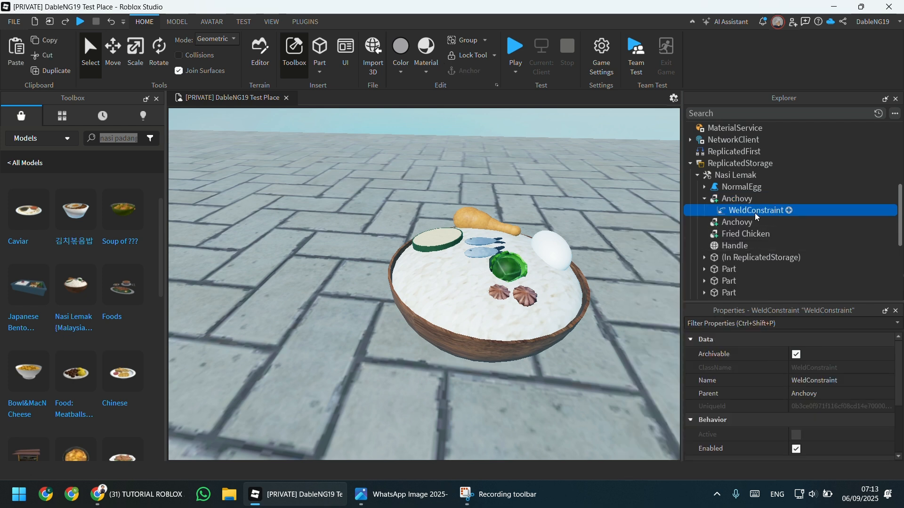
- Set the first Anchovy's WeldConstraint to join the bowl Handle as Part0 with that Anchovy as Part1
scroll(780, 398, down, 3)
scroll(794, 380, up, 3)
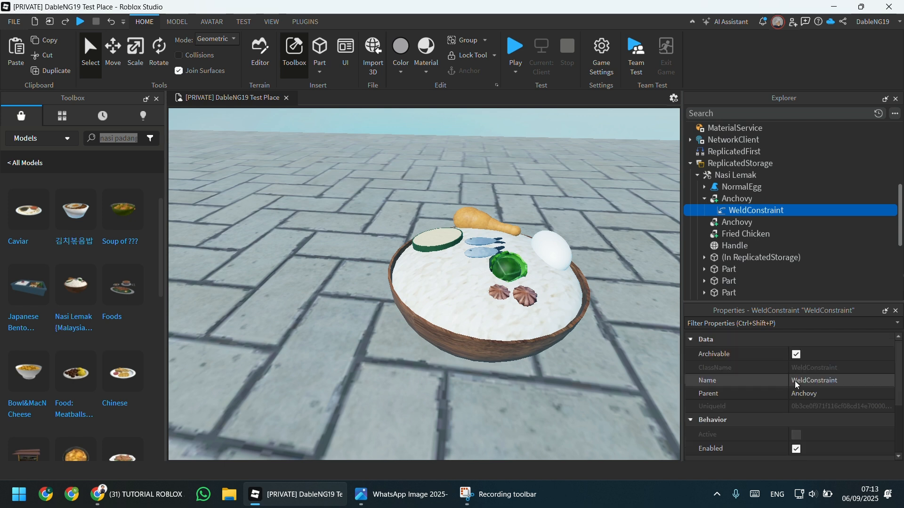
scroll(794, 380, down, 3)
scroll(789, 378, down, 2)
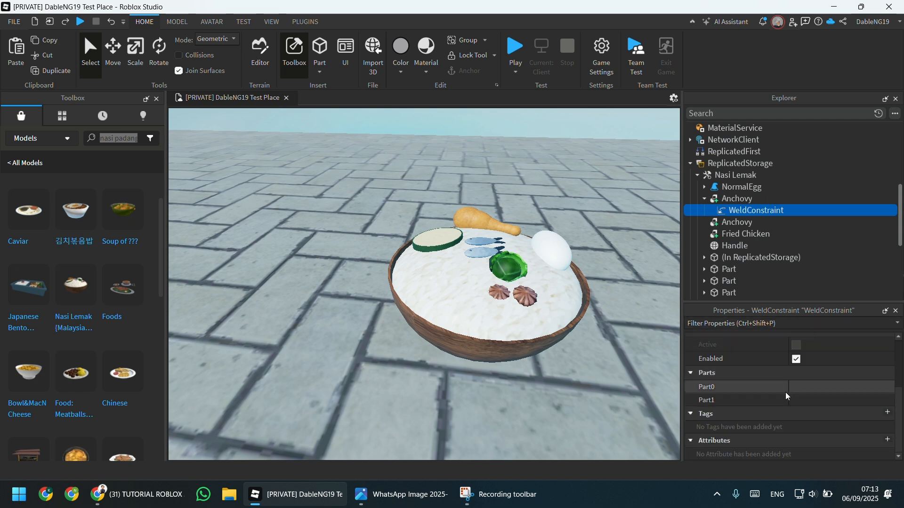
click(799, 387)
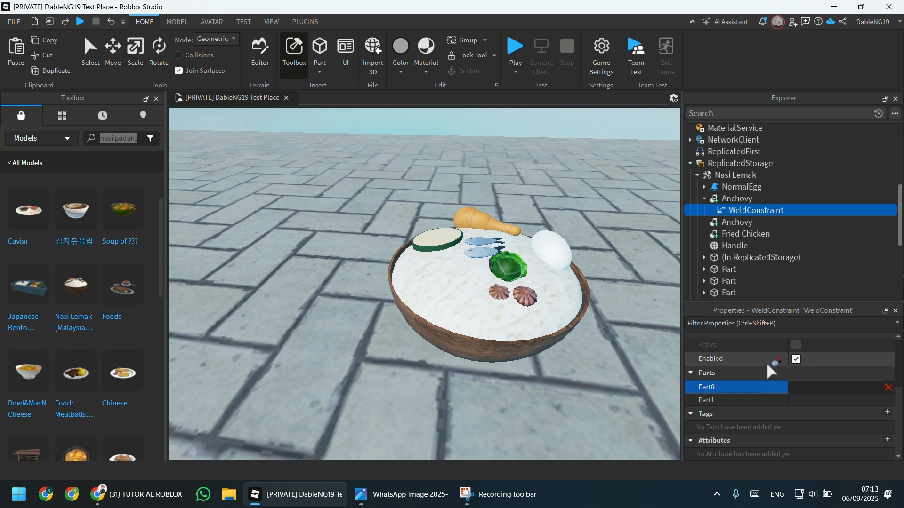
scroll(739, 215, down, 1)
click(735, 211)
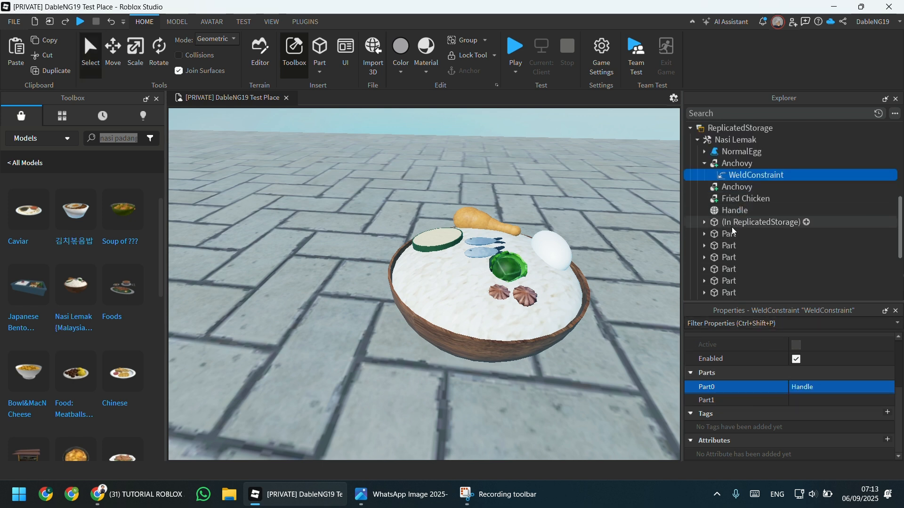
click(811, 400)
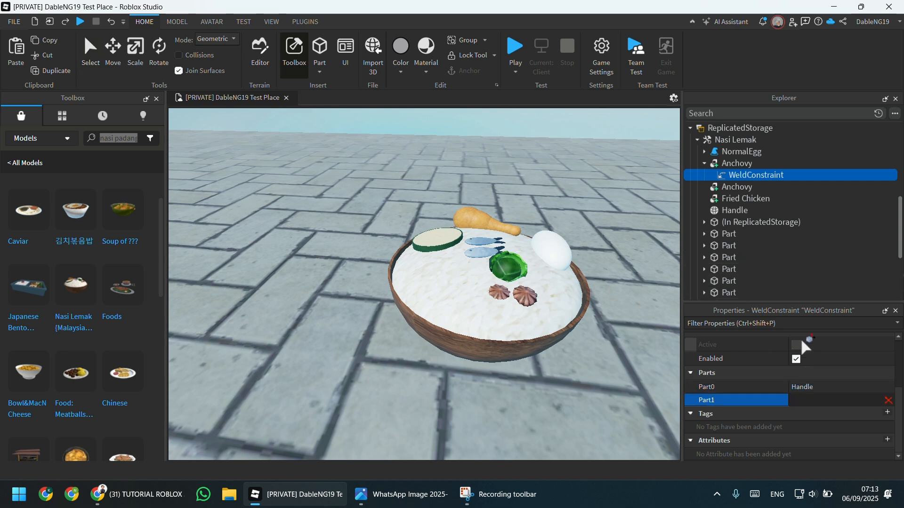
click(746, 163)
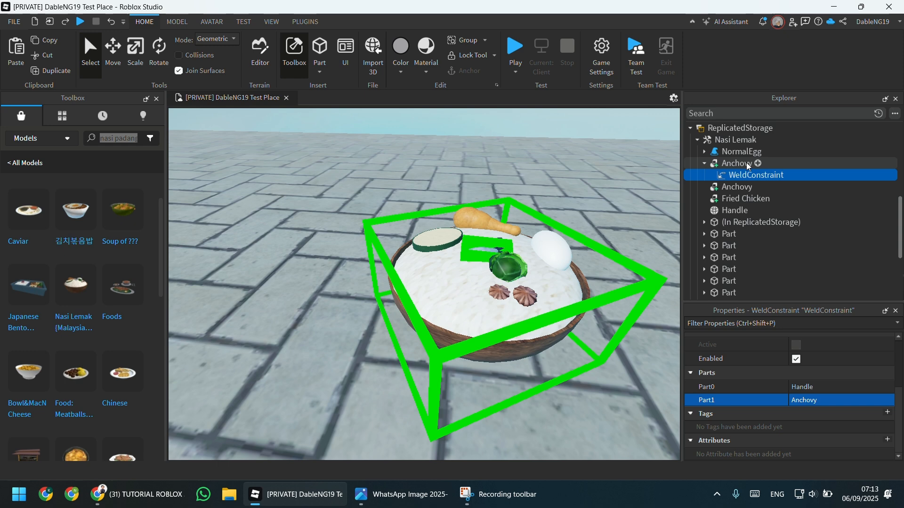
- Add a WeldConstraint inside the second Anchovy of the Nasi Lemak tool
click(724, 187)
click(758, 187)
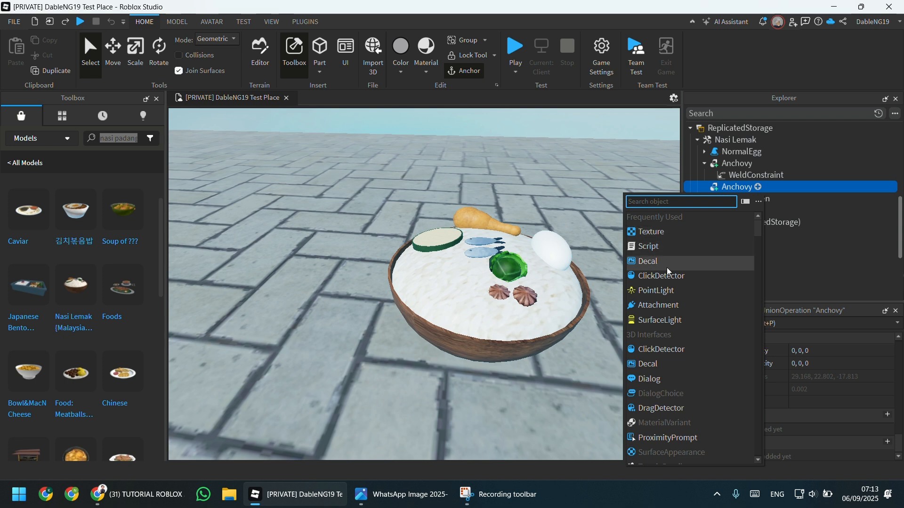
text(wel)
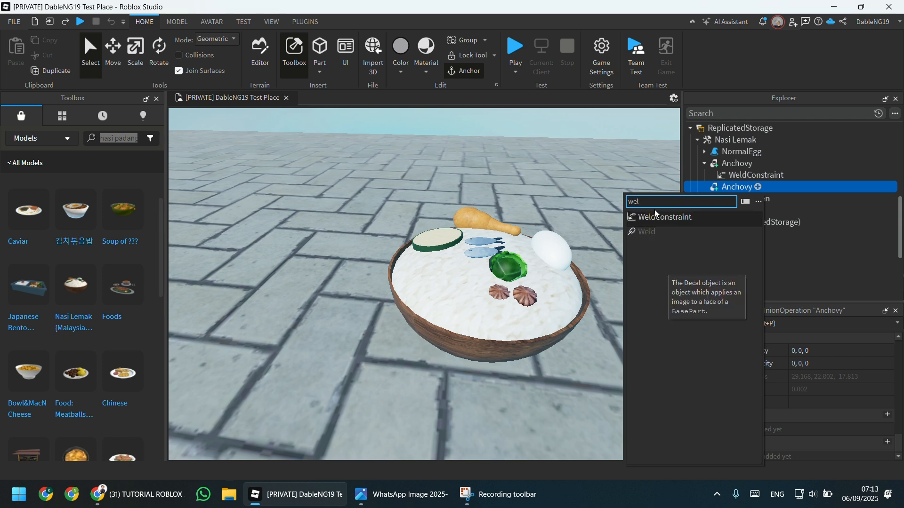
click(656, 216)
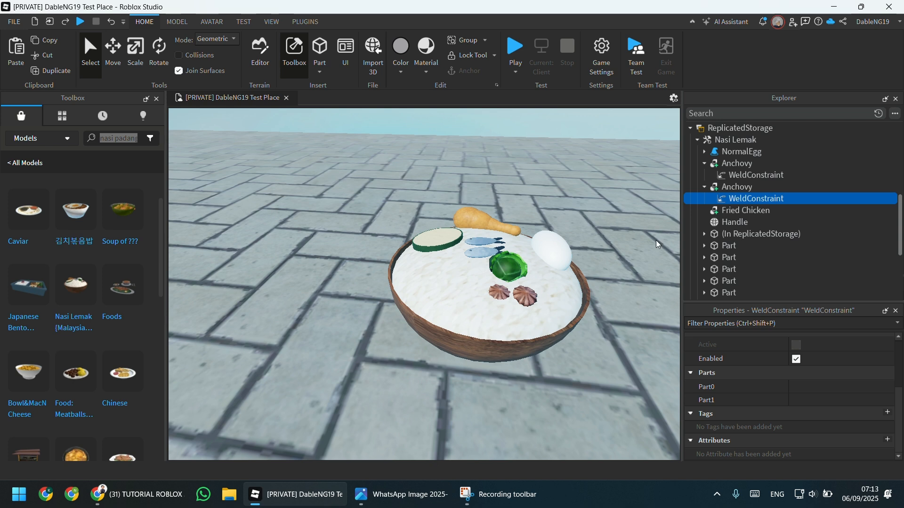
- Set the second Anchovy's WeldConstraint to use the bowl Handle as Part0 and the second Anchovy as Part1
click(810, 386)
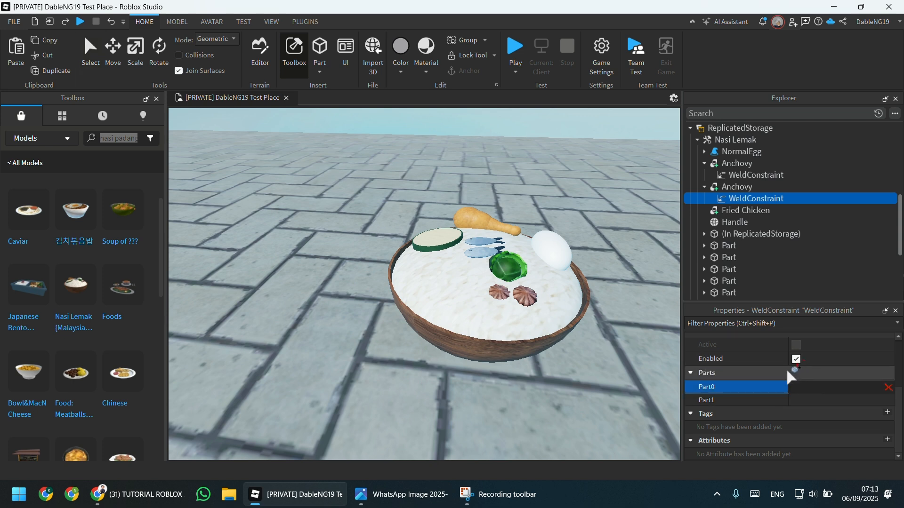
click(735, 222)
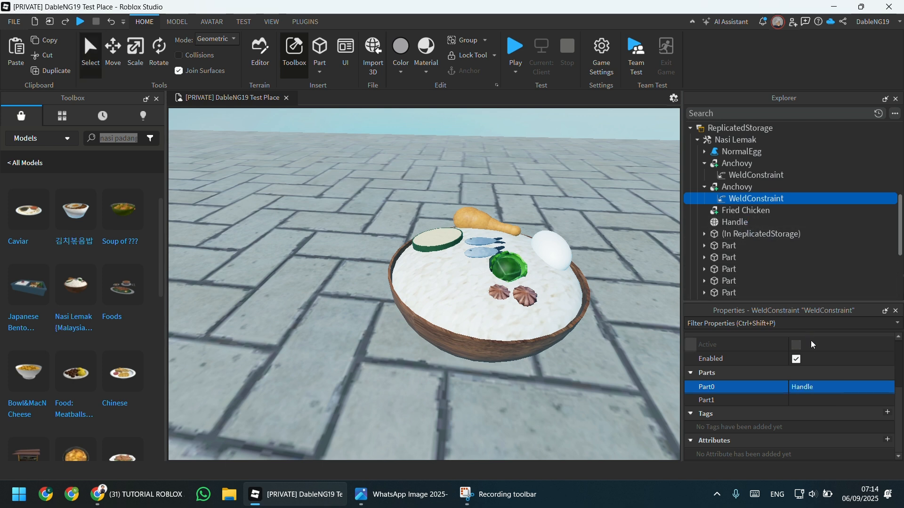
click(810, 399)
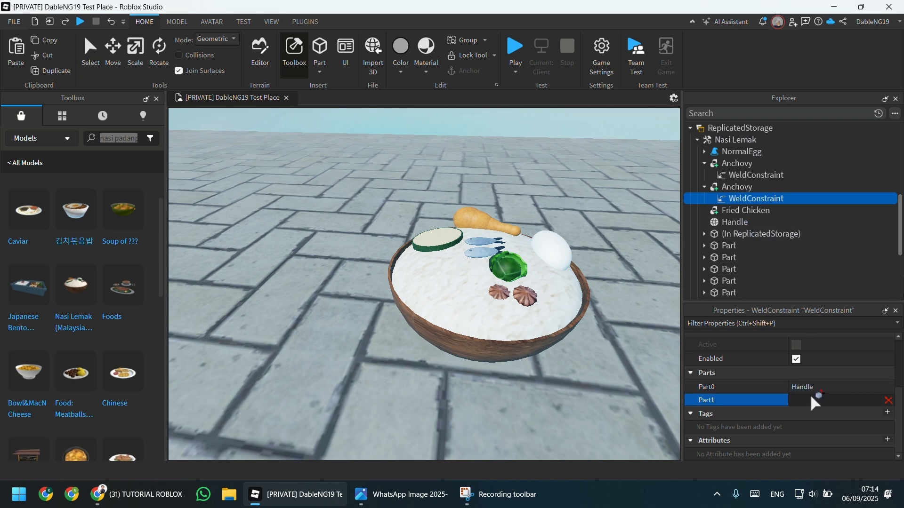
click(744, 187)
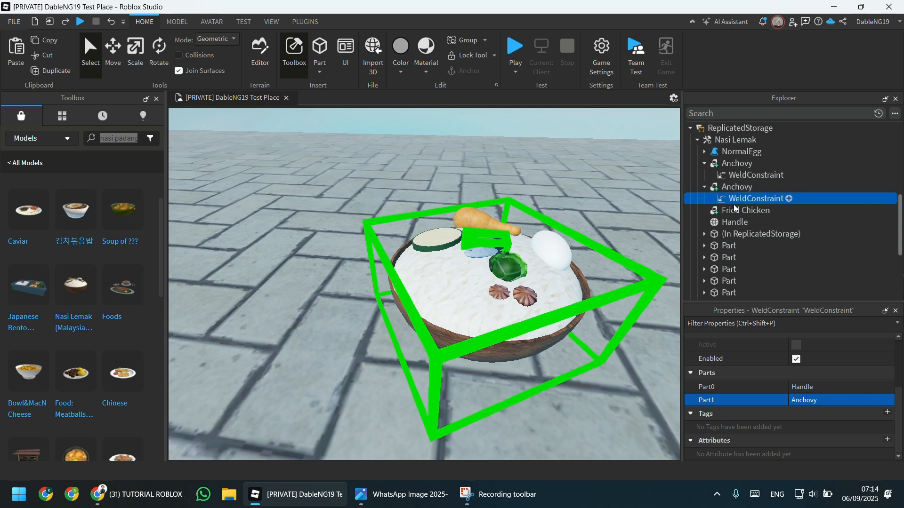
click(735, 211)
click(739, 199)
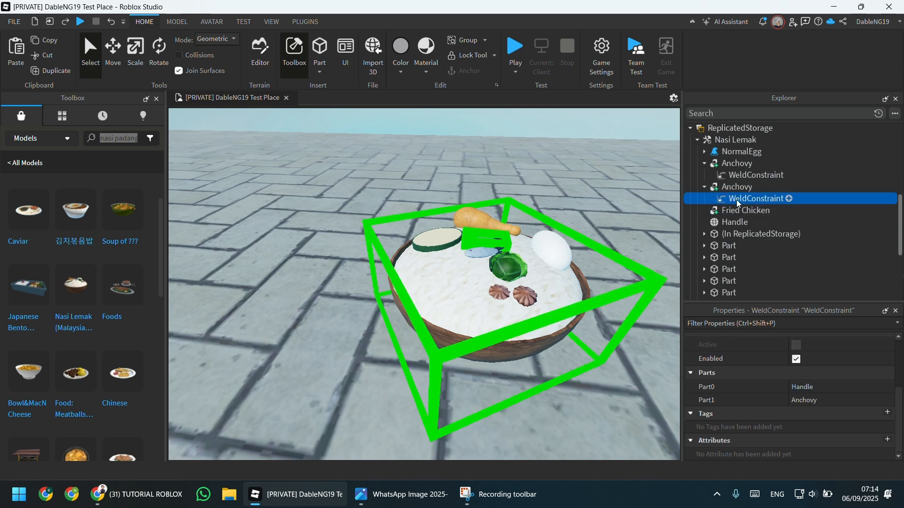
- Add a WeldConstraint inside the Fried Chicken union
click(733, 211)
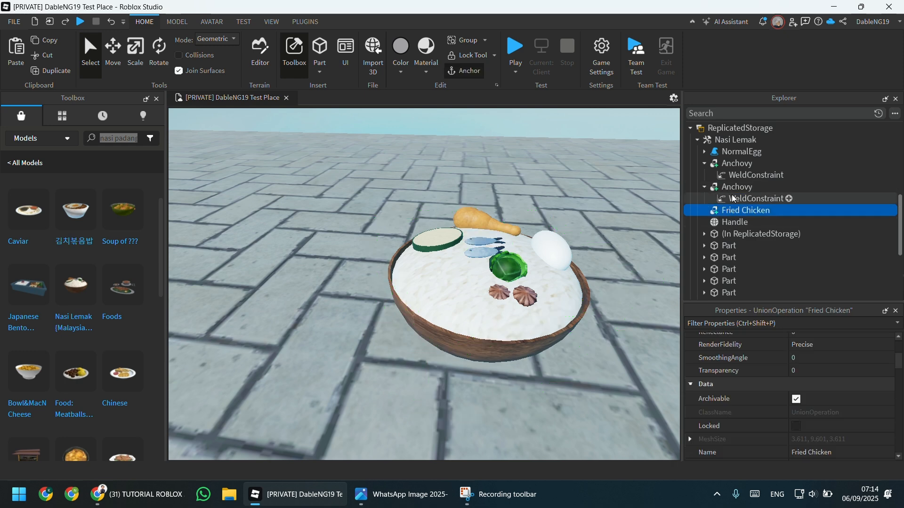
click(775, 210)
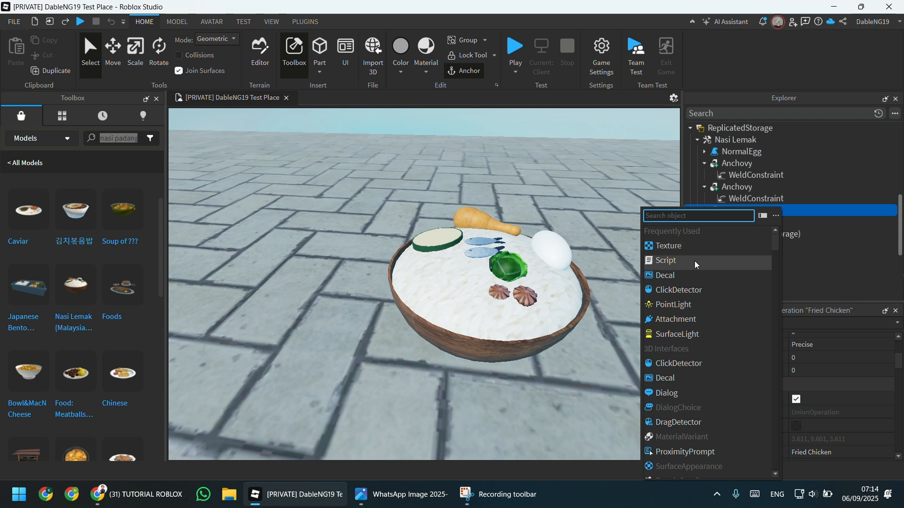
text(weld)
key(Return)
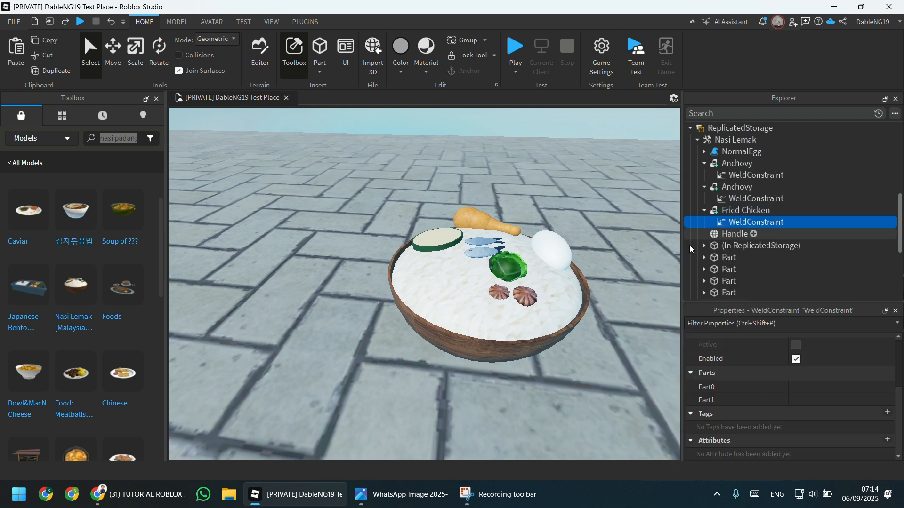
- Set the Fried Chicken's WeldConstraint to use the bowl Handle as Part0 and Fried Chicken as Part1
click(812, 387)
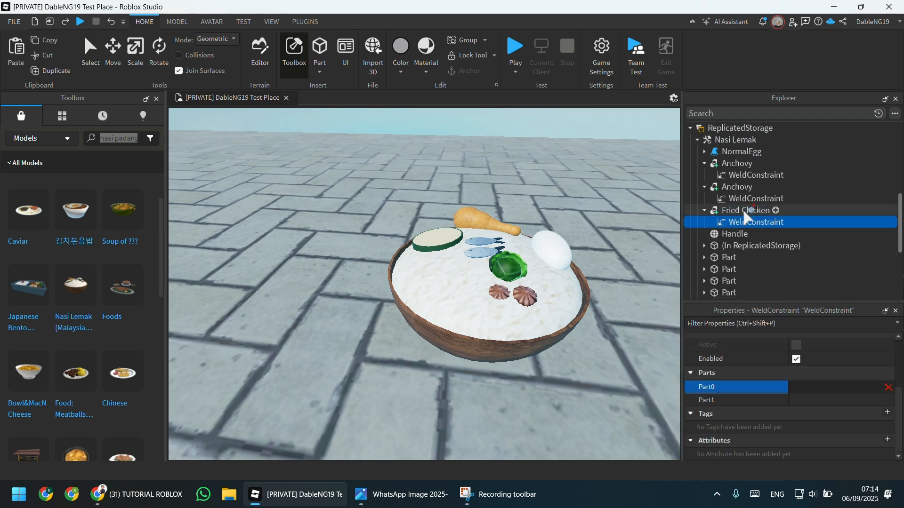
click(733, 230)
click(809, 400)
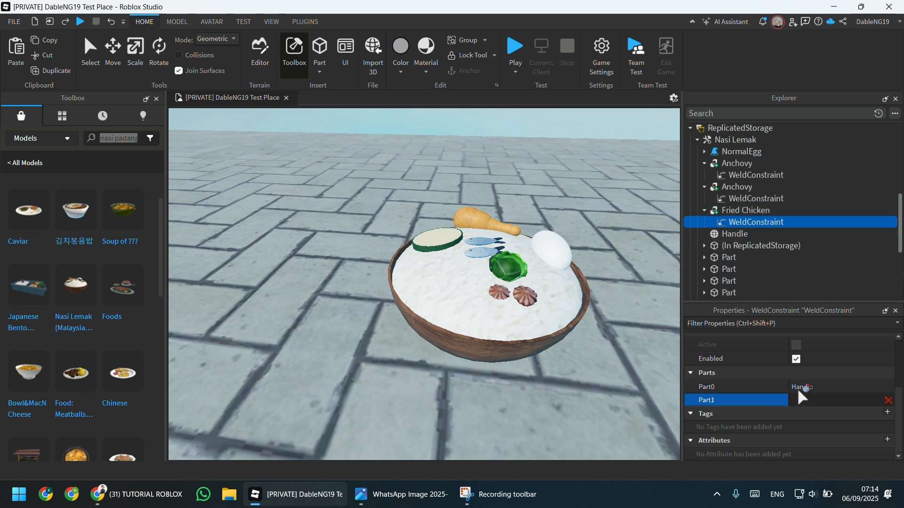
click(754, 213)
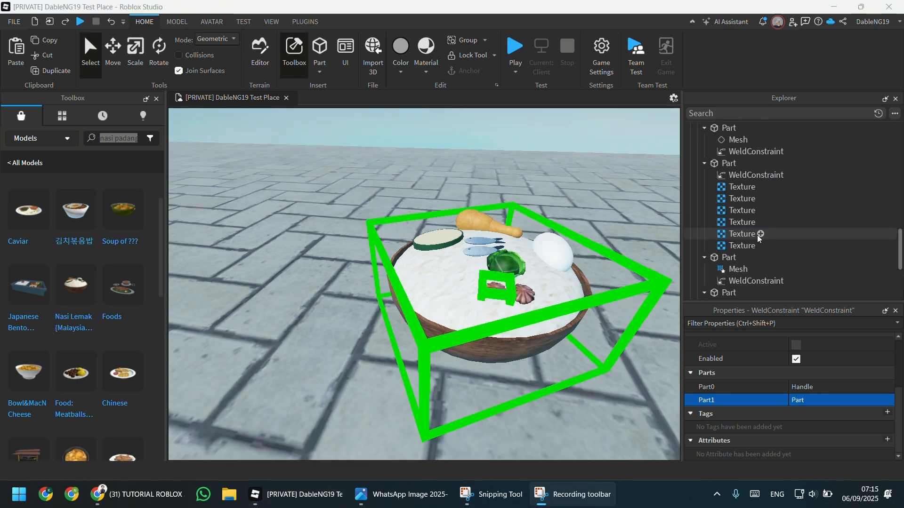
- Add a WeldConstraint to the Handle part inside the NormalEgg accessory
scroll(757, 235, up, 8)
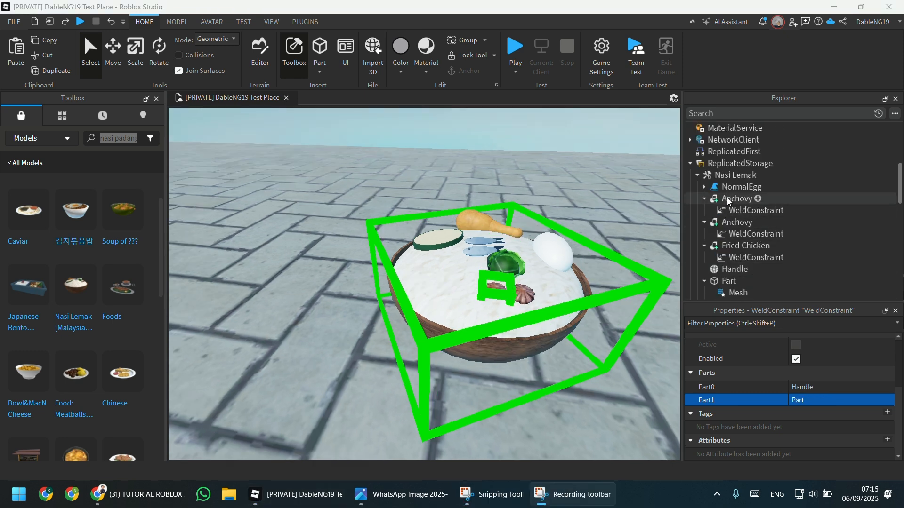
scroll(728, 201, down, 1)
click(704, 152)
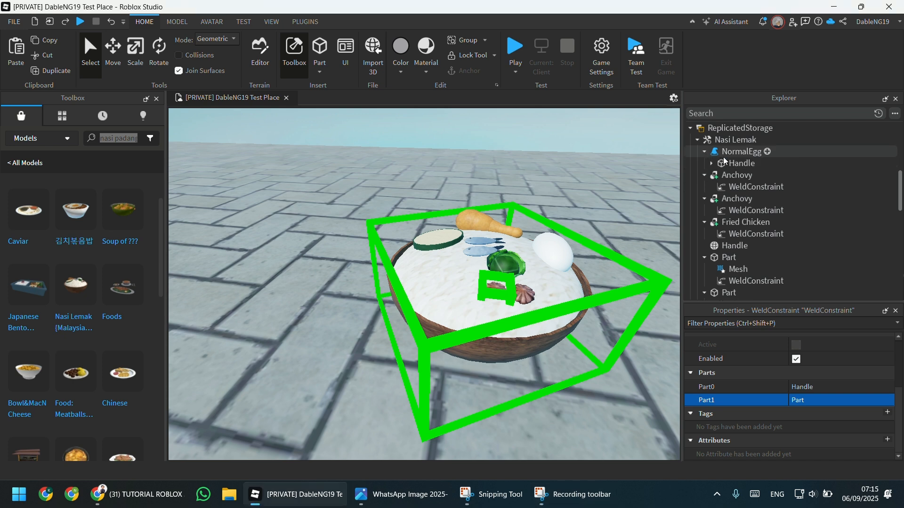
click(724, 154)
click(741, 163)
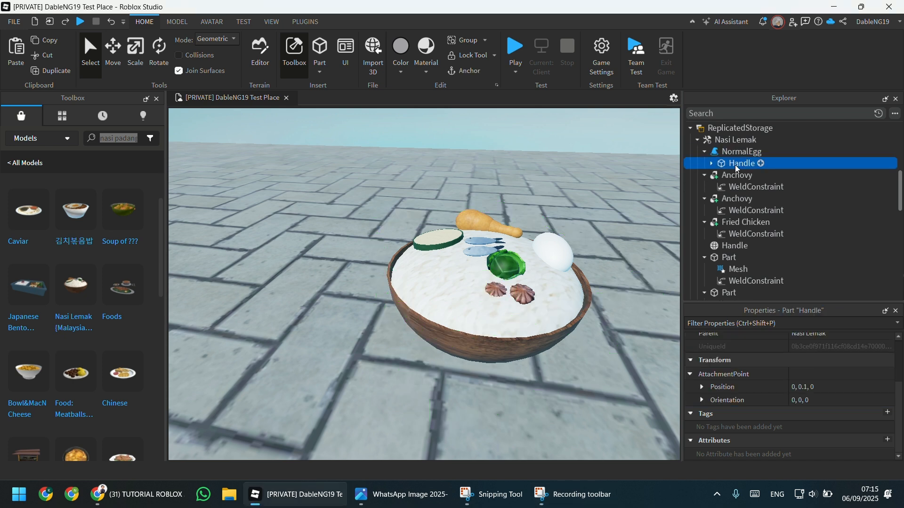
click(711, 164)
click(760, 164)
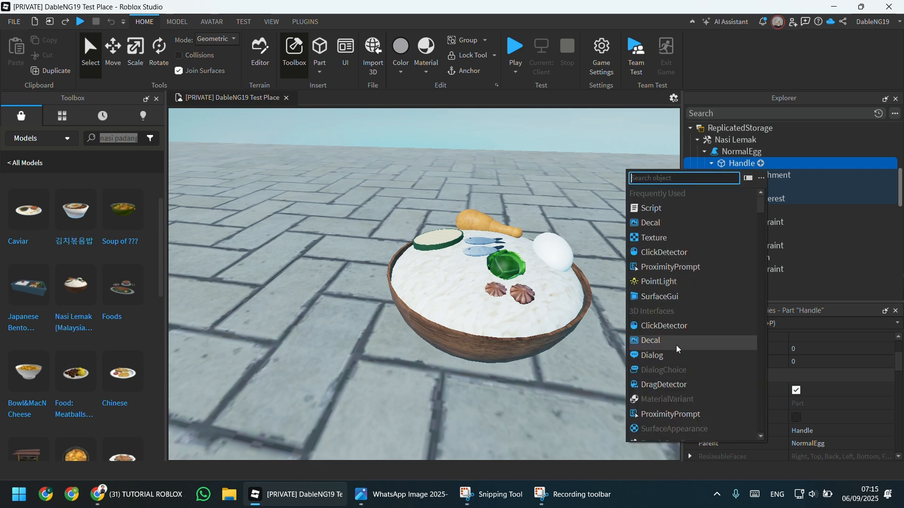
text(w)
click(671, 195)
scroll(781, 408, down, 1)
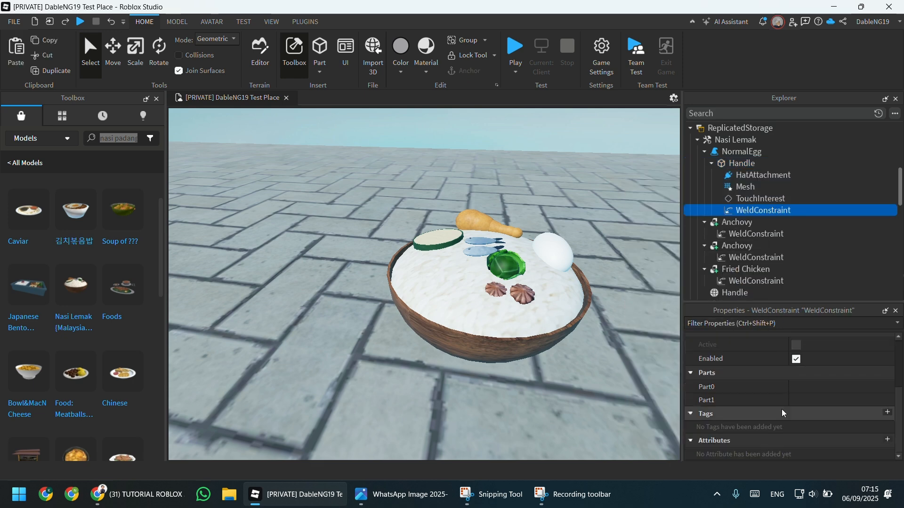
- Set the NormalEgg's WeldConstraint to use the bowl Handle as Part0 and the egg's own Handle as Part1
click(817, 383)
scroll(778, 256, down, 2)
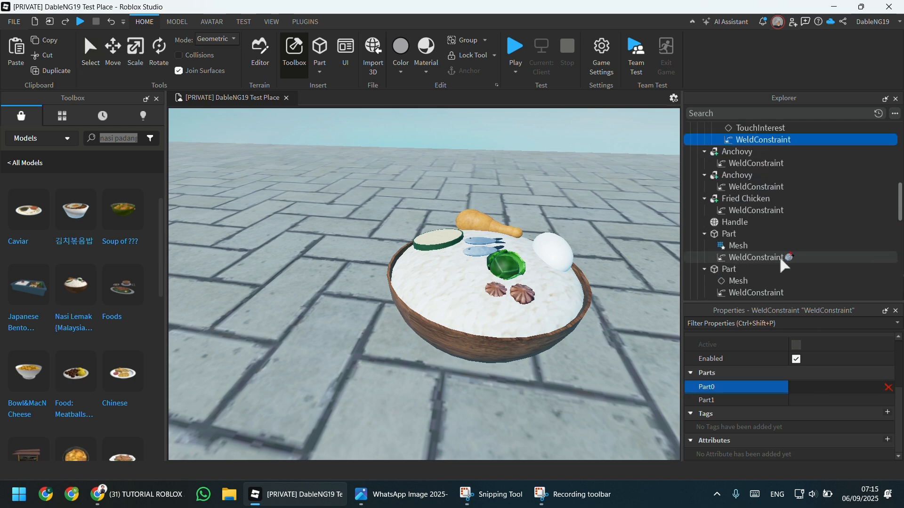
click(732, 221)
scroll(749, 231, up, 3)
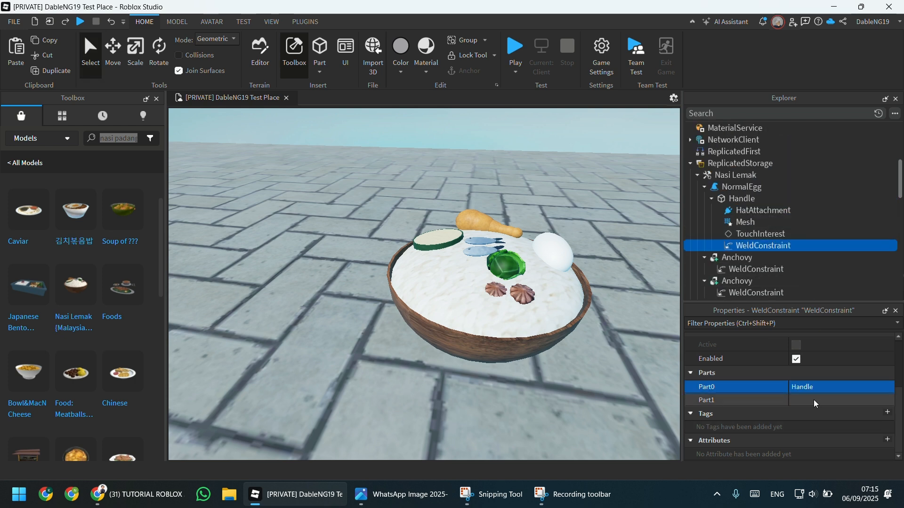
click(752, 400)
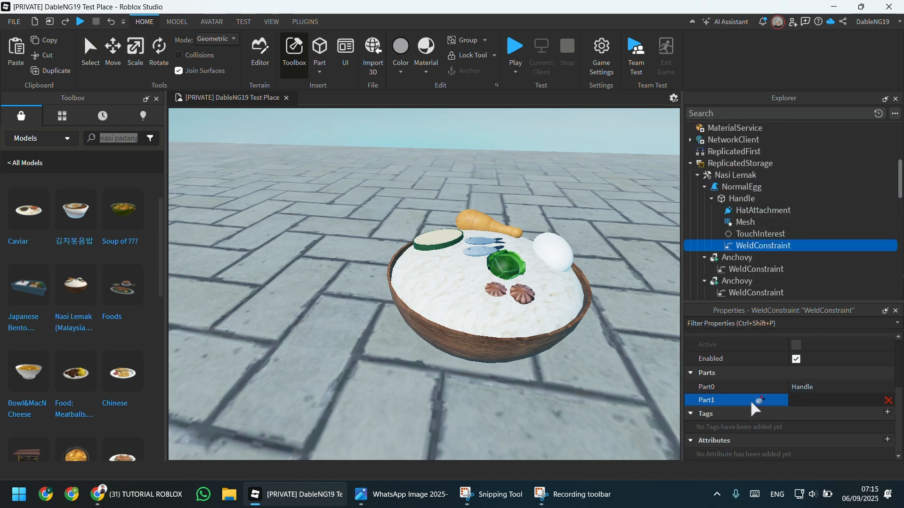
click(736, 202)
- Rename the Handle part inside the NormalEgg accessory to Egg
click(741, 205)
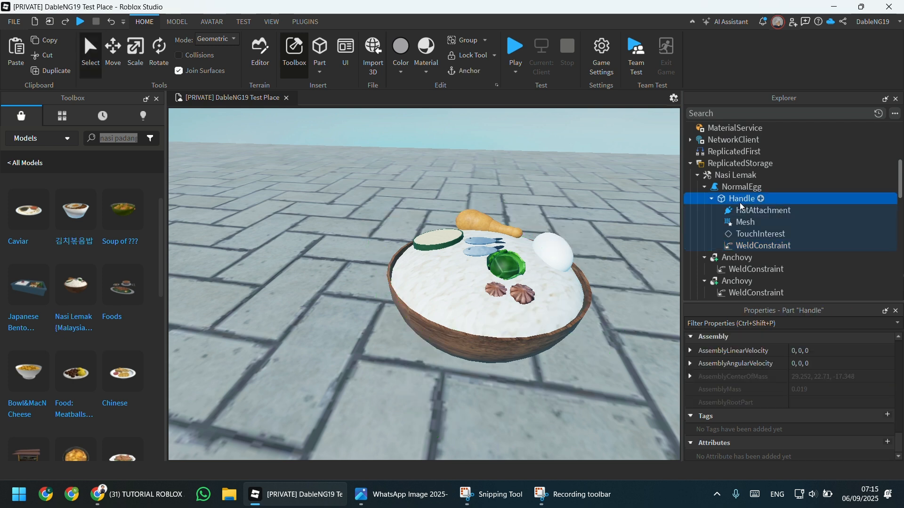
click(740, 206)
text(Egg)
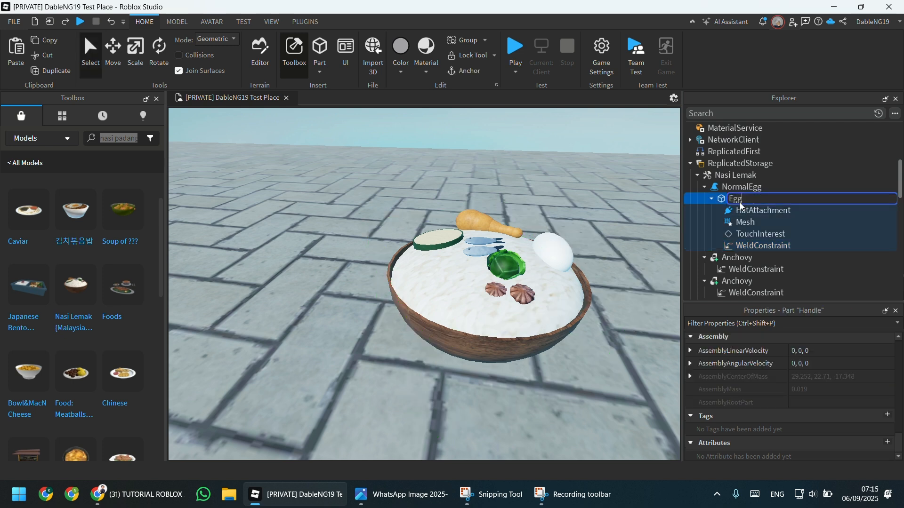
key(Return)
- Check the Nasi Lemak tool's hierarchy for a WeldConstraint inside each food part
scroll(730, 247, down, 1)
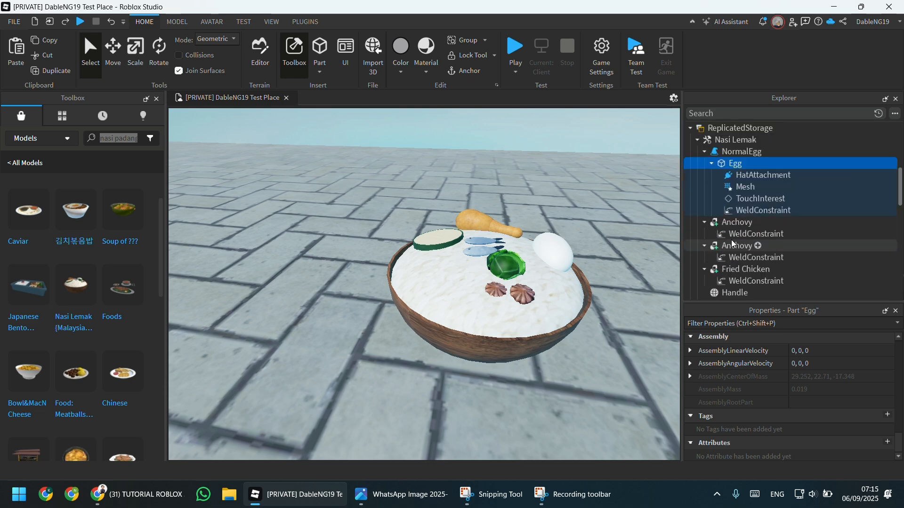
scroll(732, 243, up, 1)
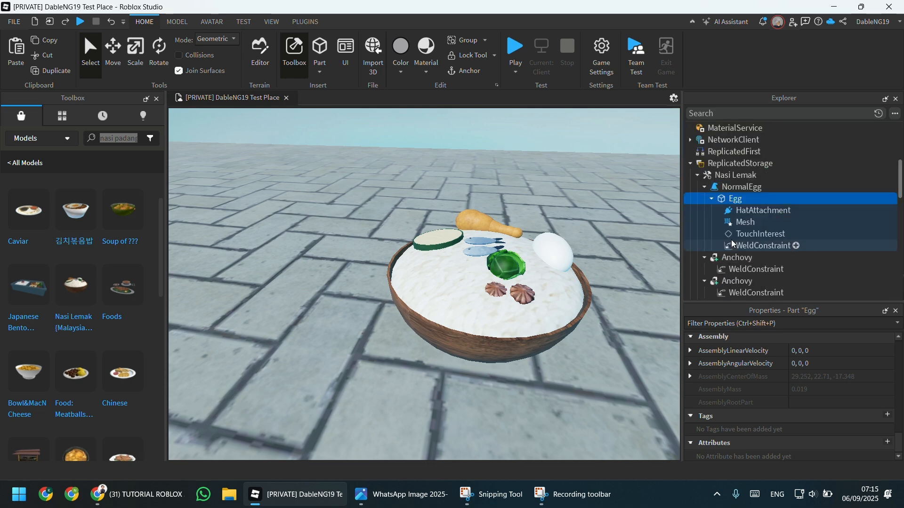
scroll(732, 242, down, 1)
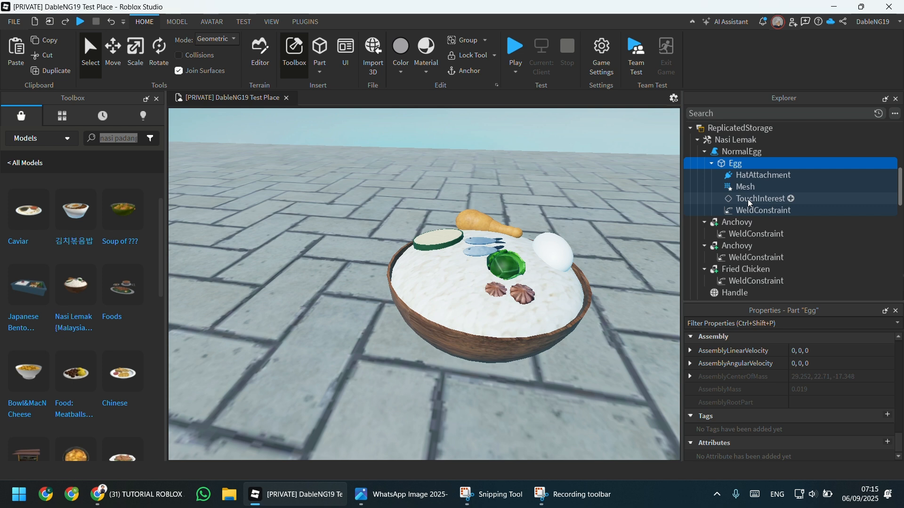
scroll(747, 214, down, 2)
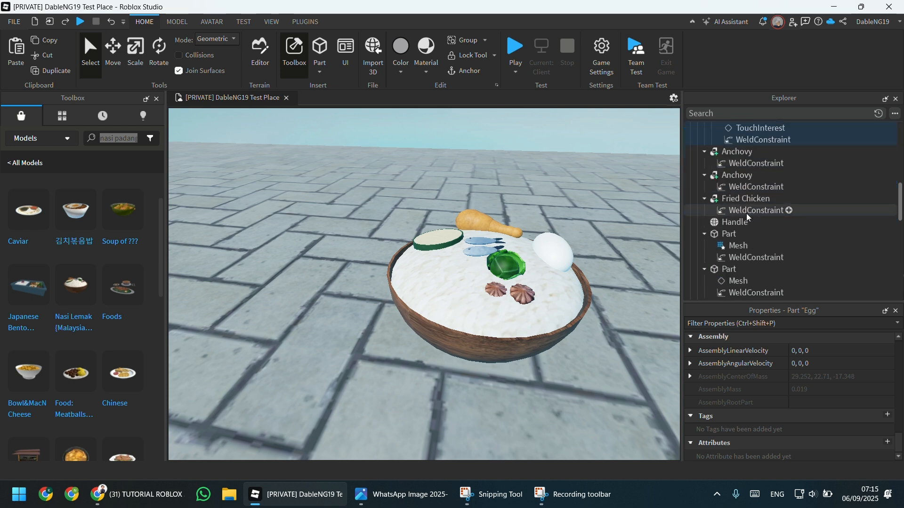
scroll(746, 213, down, 5)
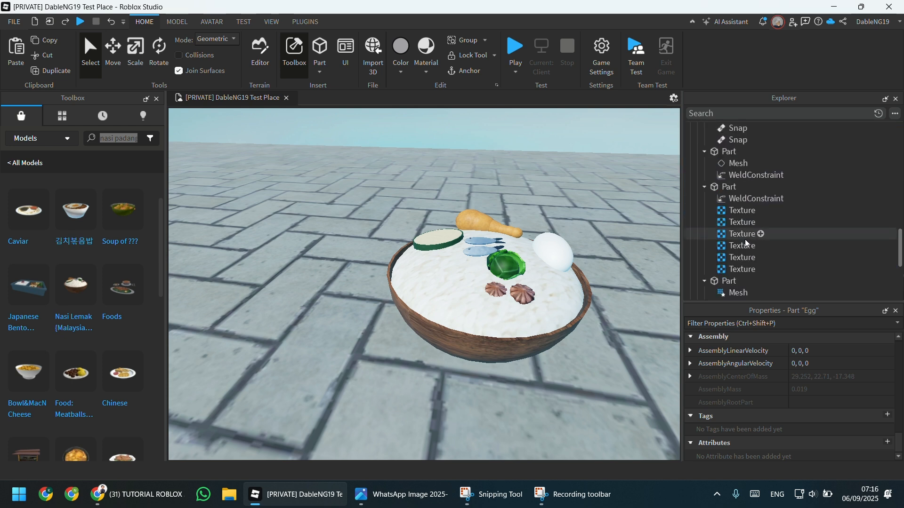
scroll(744, 239, down, 1)
scroll(744, 227, up, 9)
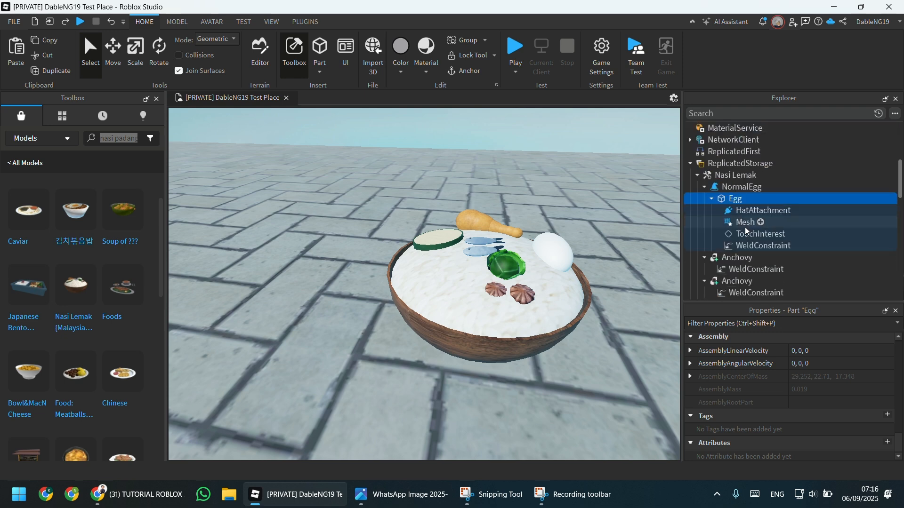
- Add a ProximityPrompt to the Rice Bowl of the Nasi Lemak model in Workspace
scroll(745, 227, up, 5)
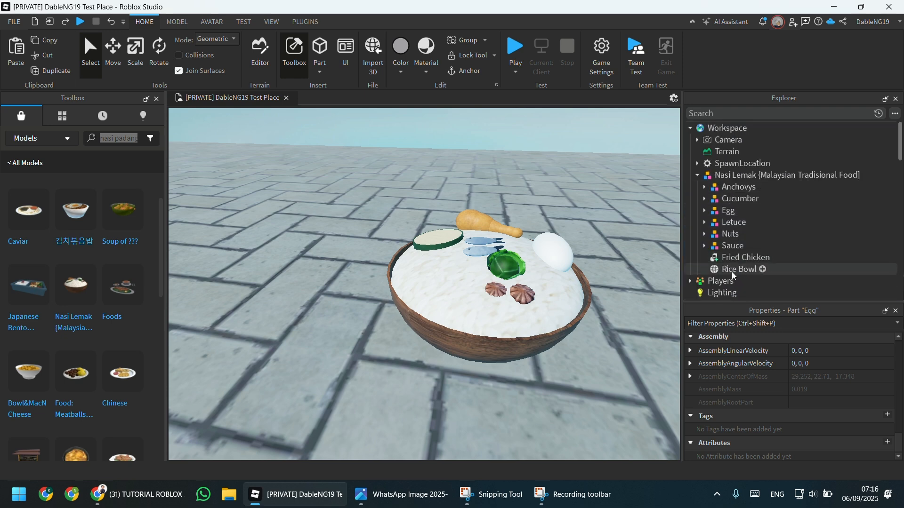
click(732, 272)
click(762, 269)
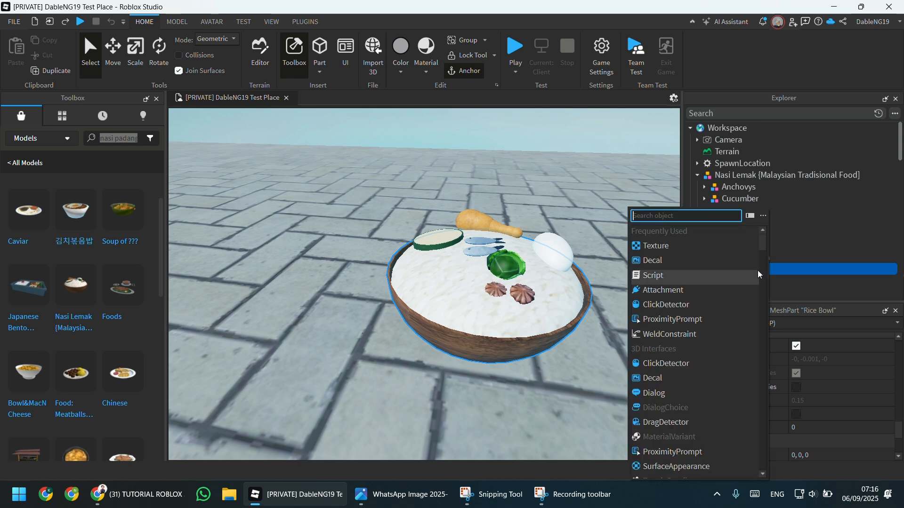
click(695, 321)
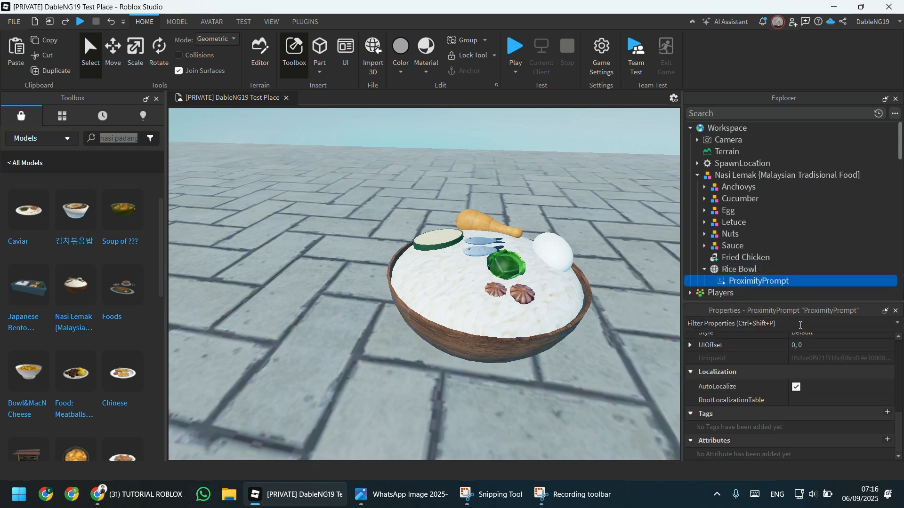
- Set the ProximityPrompt's ActionText to "Nasi Lemak"
scroll(814, 380, up, 10)
click(804, 370)
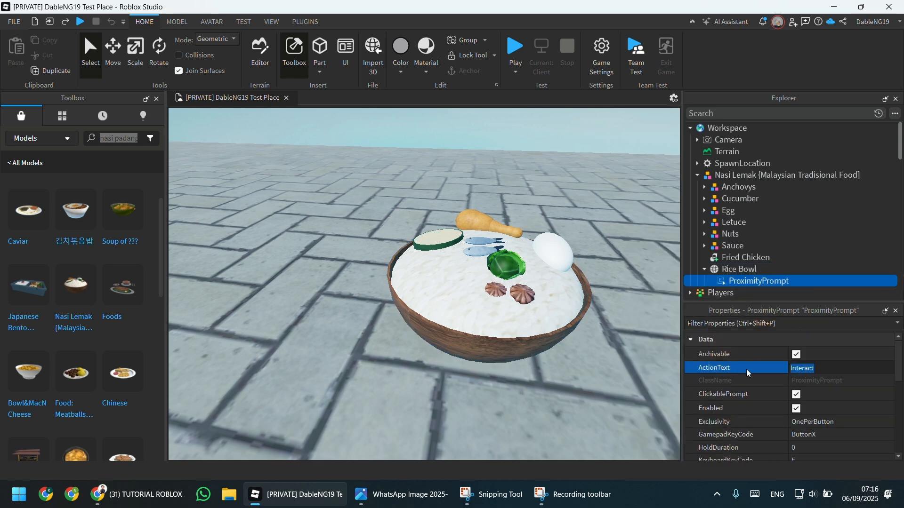
text(Nasi Lema)
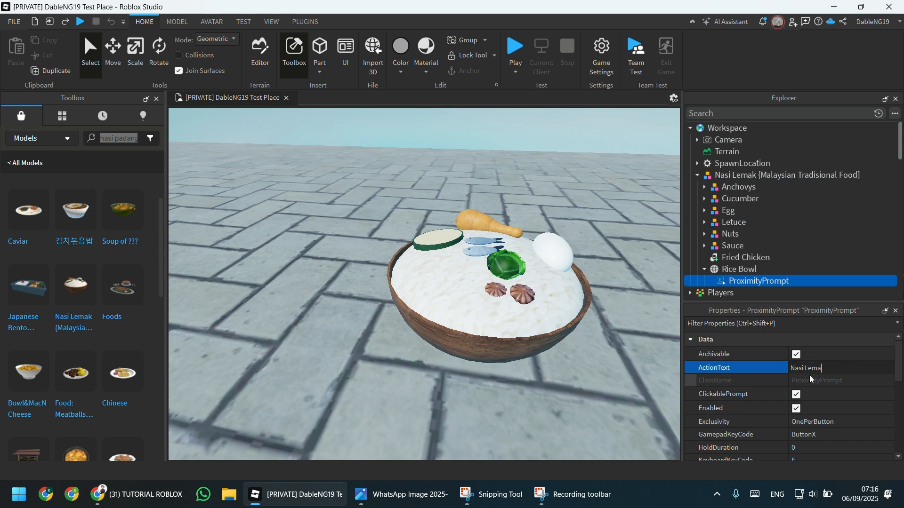
text(k)
key(Return)
- Set the ProximityPrompt's HoldDuration to 0.5 and its MaxActivationDistance to 5
scroll(818, 414, down, 2)
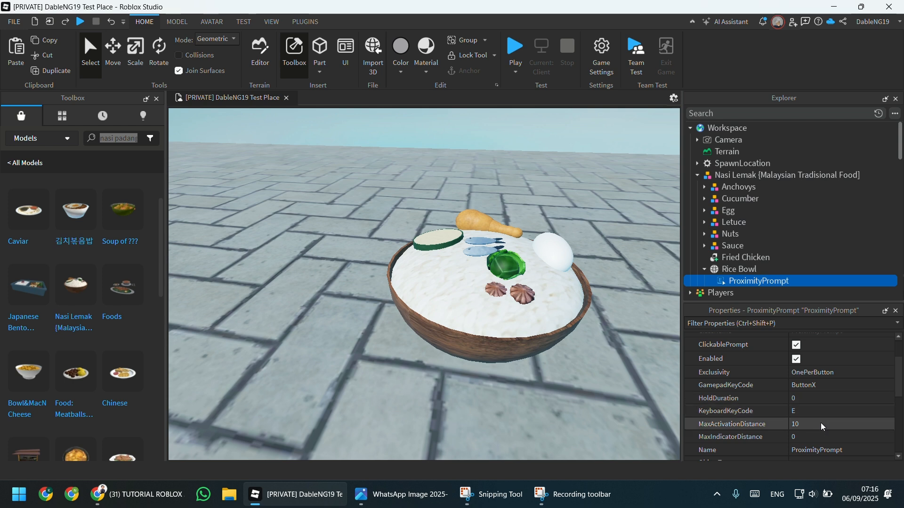
click(811, 398)
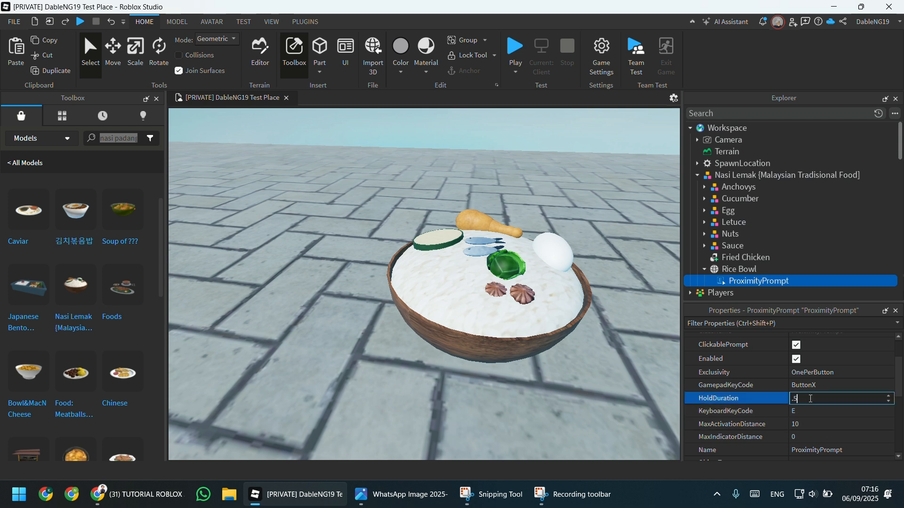
text(.5)
click(811, 425)
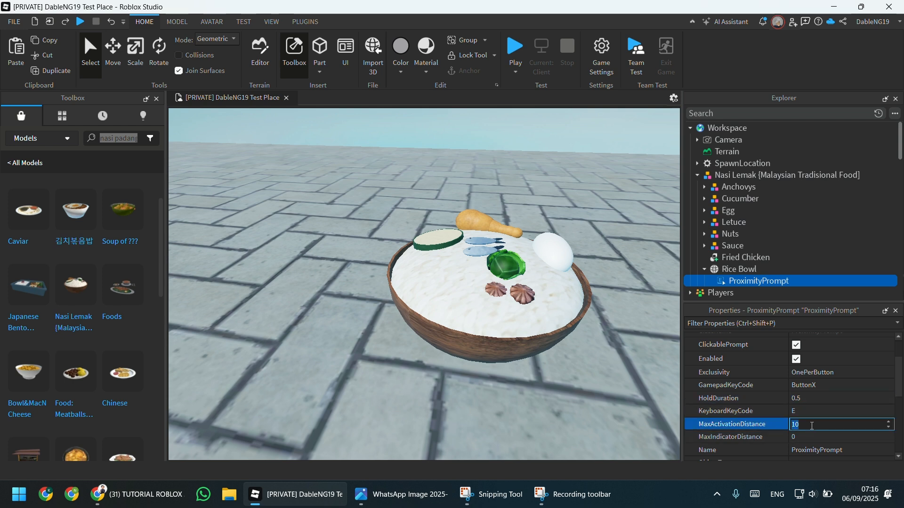
key(Return)
- Set the ProximityPrompt's ObjectText to "Ambil"
scroll(812, 425, down, 2)
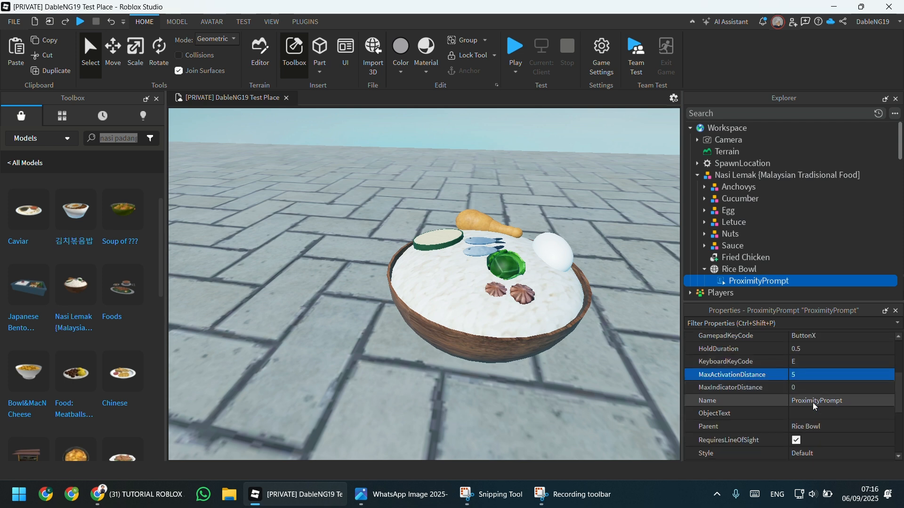
click(813, 417)
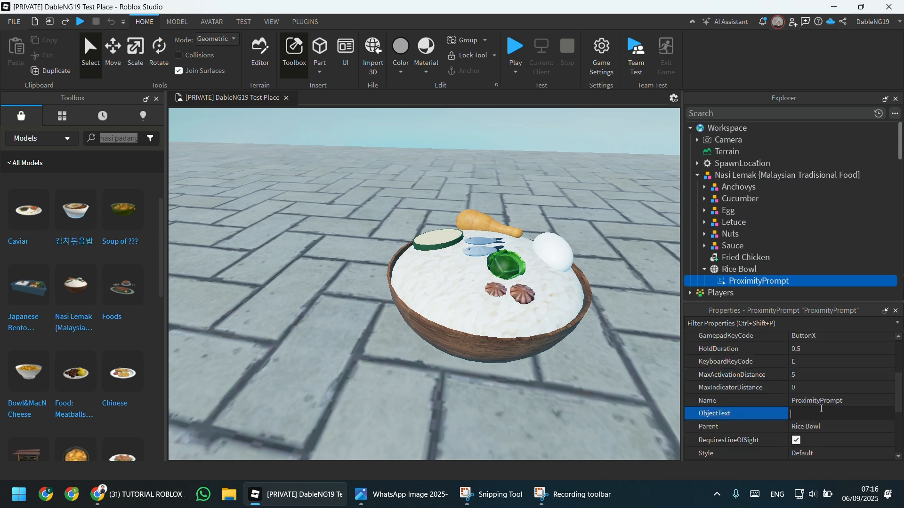
text(Ambil)
key(Return)
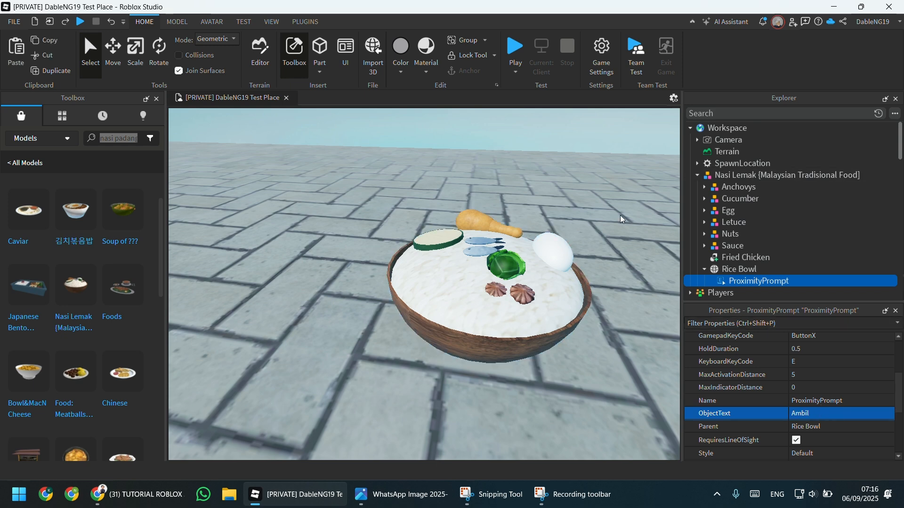
right_drag(619, 215, 620, 217)
scroll(749, 383, down, 3)
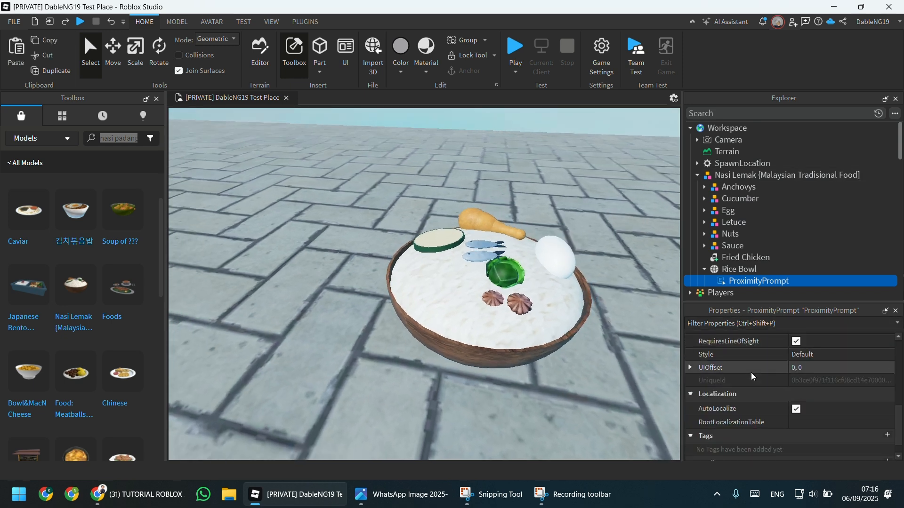
scroll(752, 377, up, 3)
scroll(752, 386, up, 3)
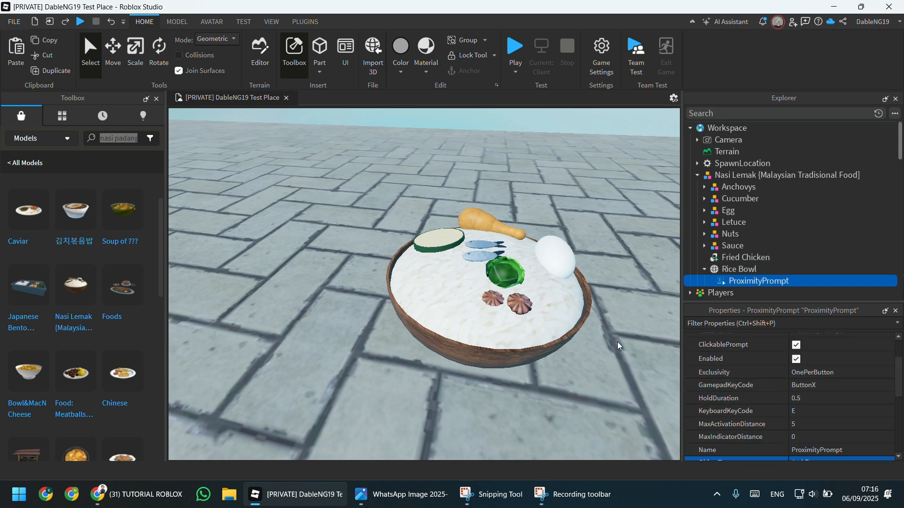
right_drag(619, 346, 618, 351)
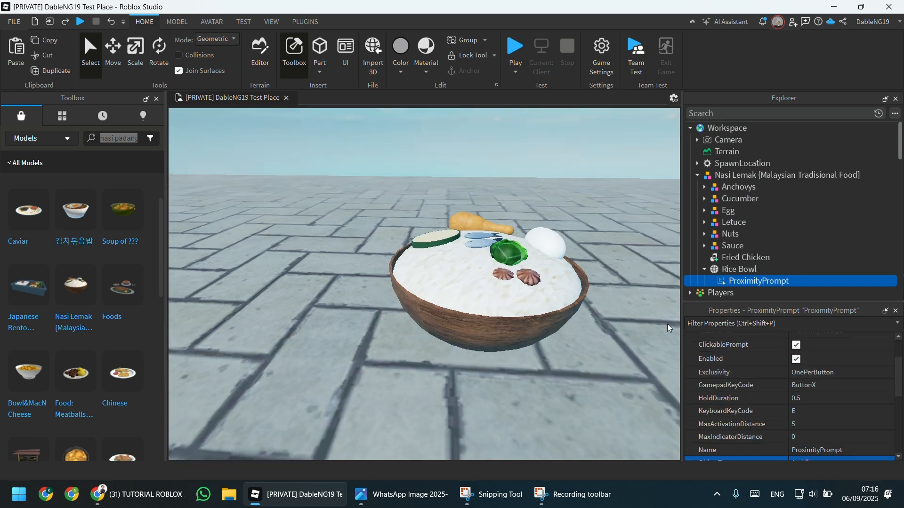
- Add a Script inside the Rice Bowl alongside the ProximityPrompt
click(746, 270)
click(762, 269)
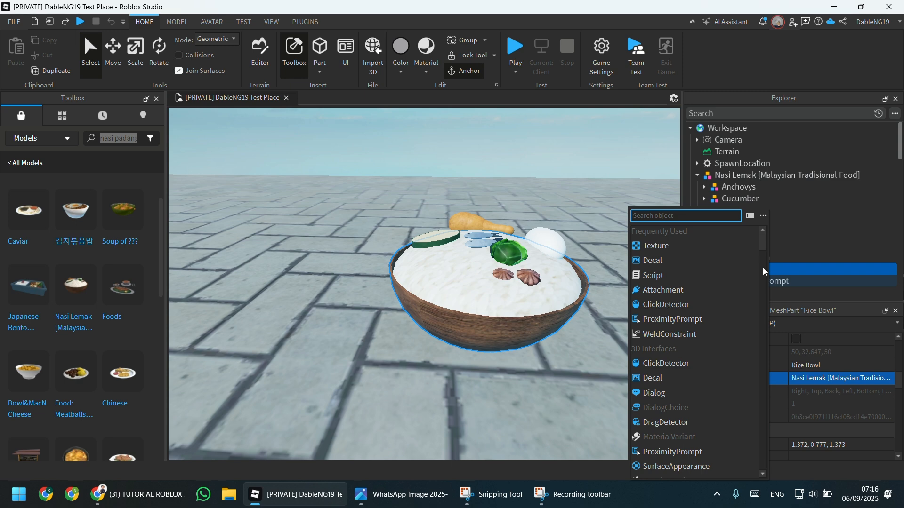
click(688, 276)
- Replace the script's default code with the ProximityPrompt tool-giving code from the clipboard history
click(418, 249)
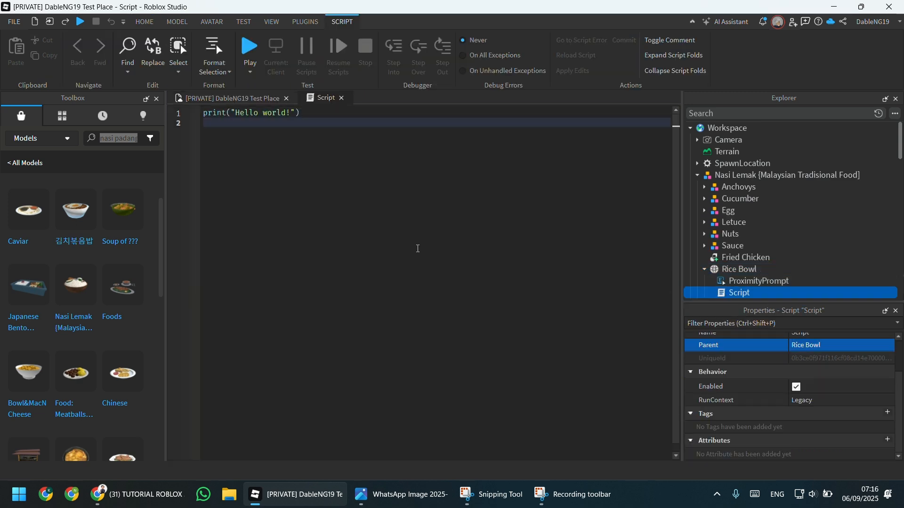
key(ctrl+a)
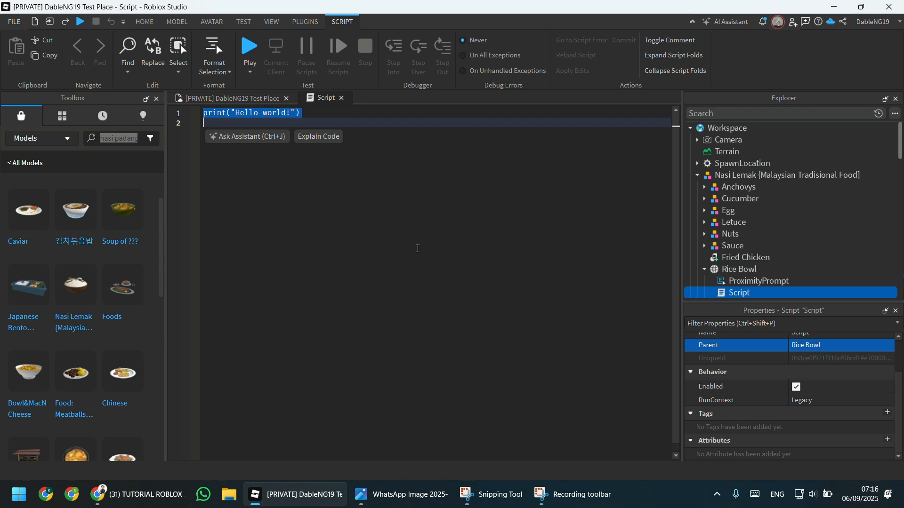
key(super+v)
click(279, 234)
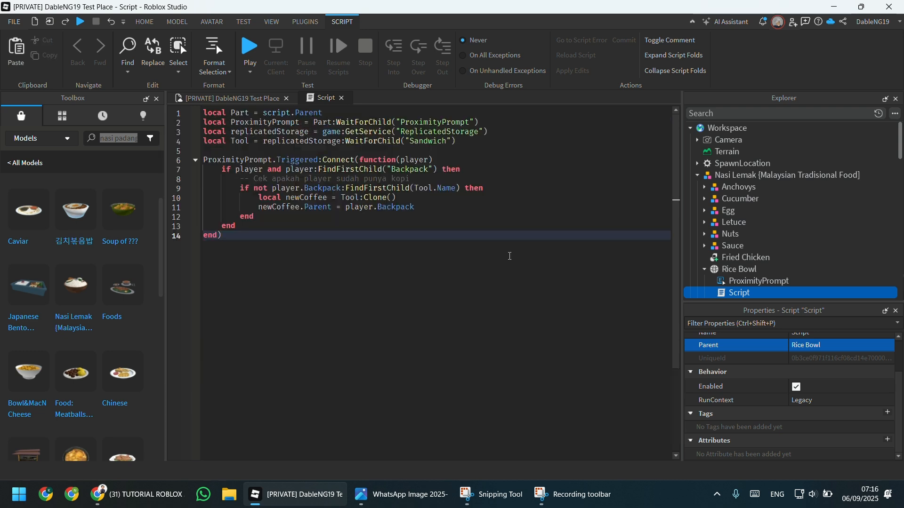
- Change the tool name in the script's line 4 WaitForChild call from "Sandwich" to "Nasi Lemak"
click(447, 141)
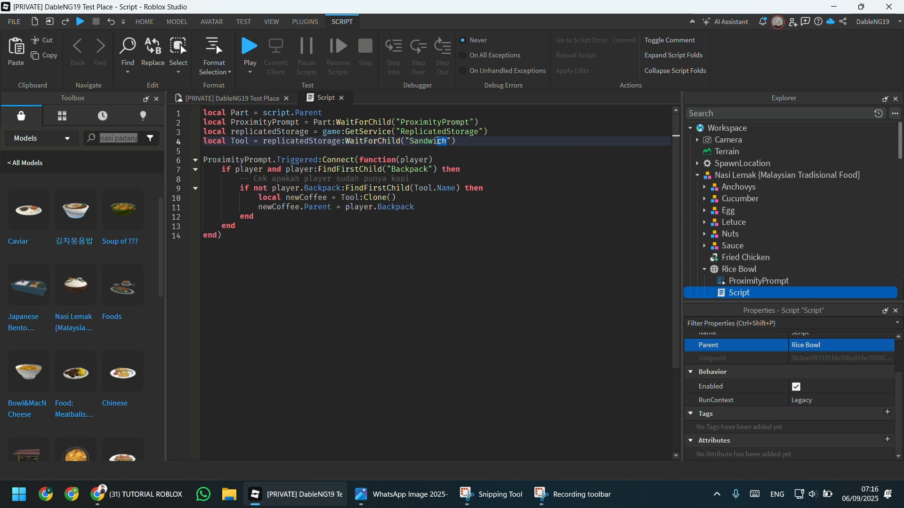
drag(415, 141, 409, 141)
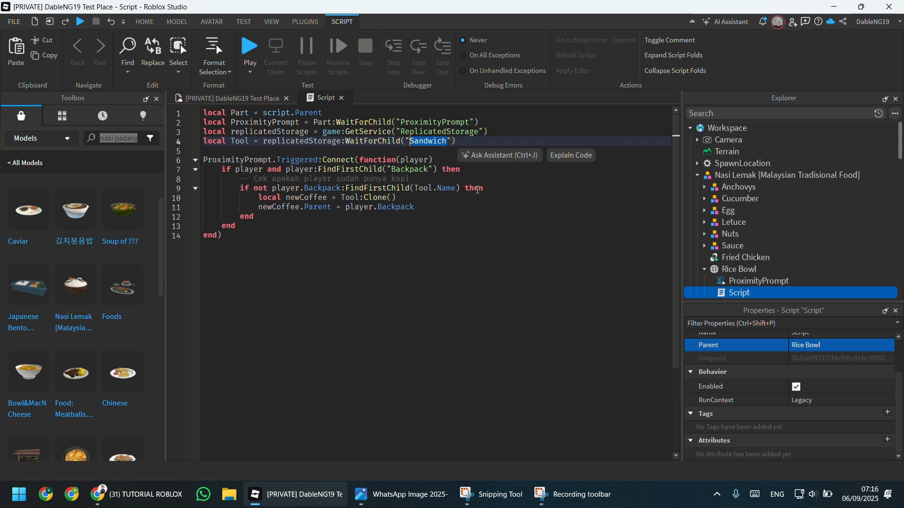
text(Nasi Lemak)
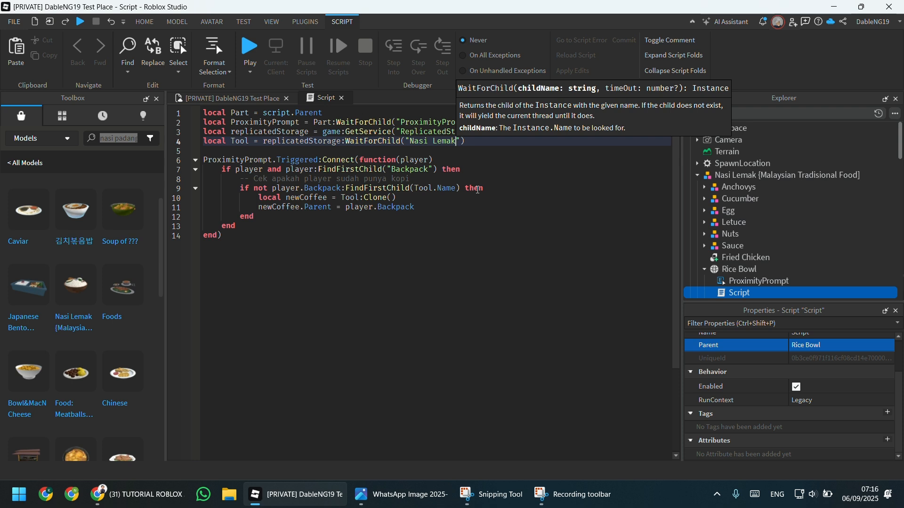
- Delete the "Cek apakah player sudah punya kopi" comment line from the script
drag(409, 179, 217, 179)
key(BackSpace)
key(BackSpace)
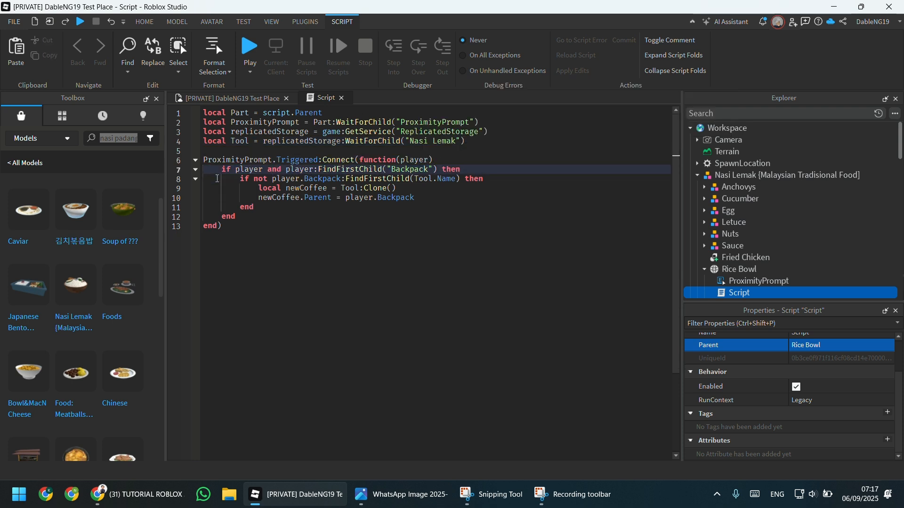
- Return to the 3D place view and start a play test
click(231, 98)
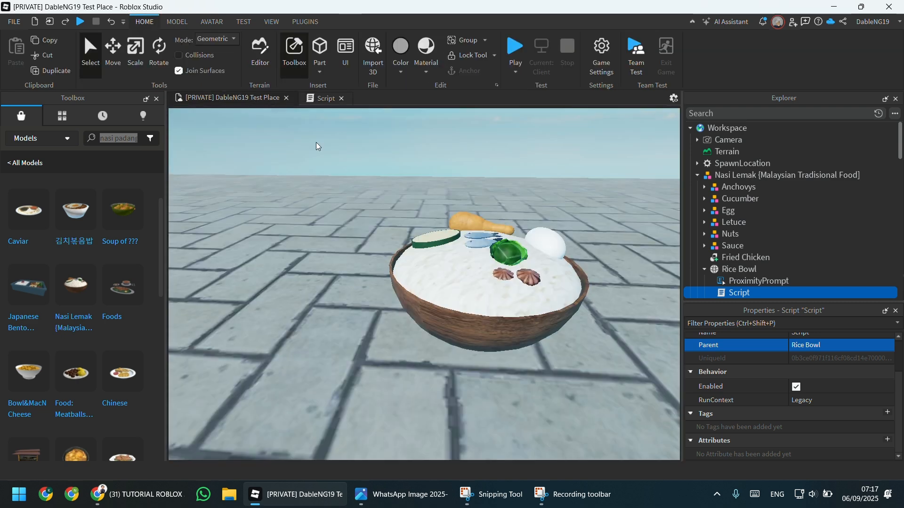
click(514, 51)
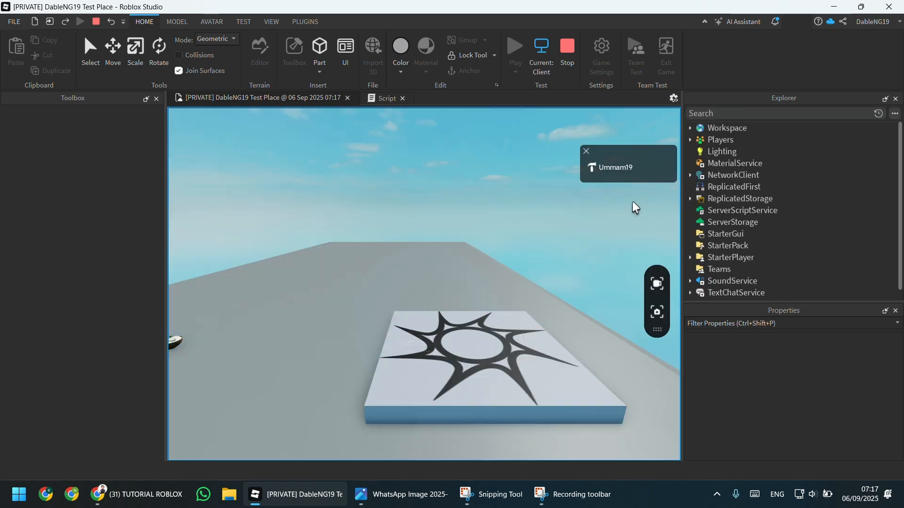
- Walk the avatar to the rice bowl, collect the Nasi Lemak tool through its prompt, equip it, and end the play test
key(w)
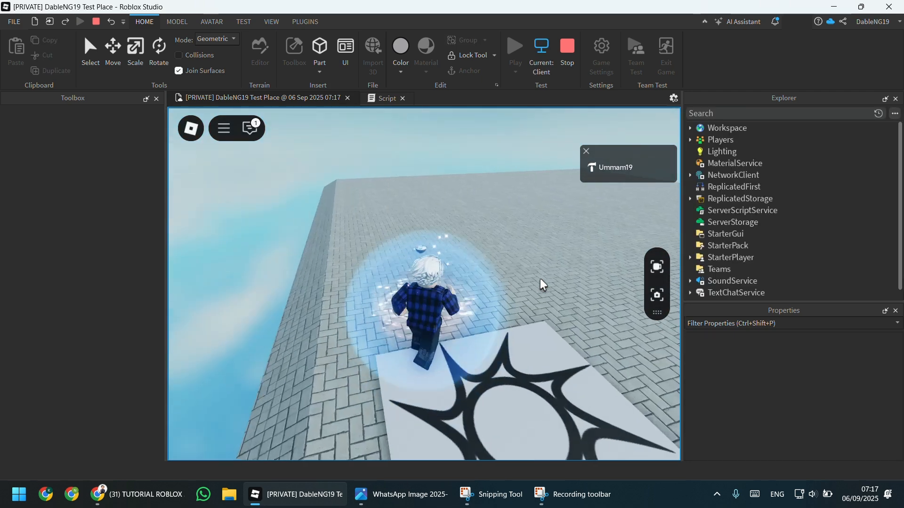
key(w)
key(s)
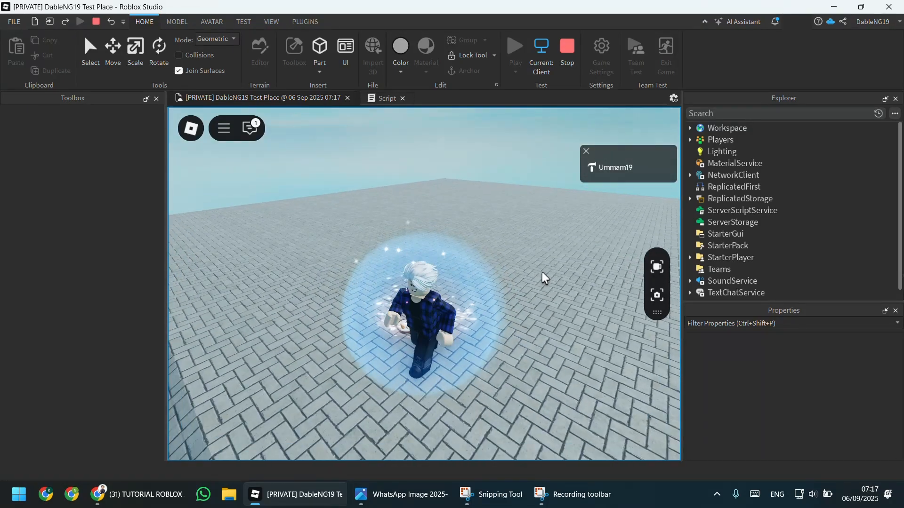
right_drag(541, 266, 560, 282)
key(e)
right_drag(424, 422, 507, 321)
click(421, 443)
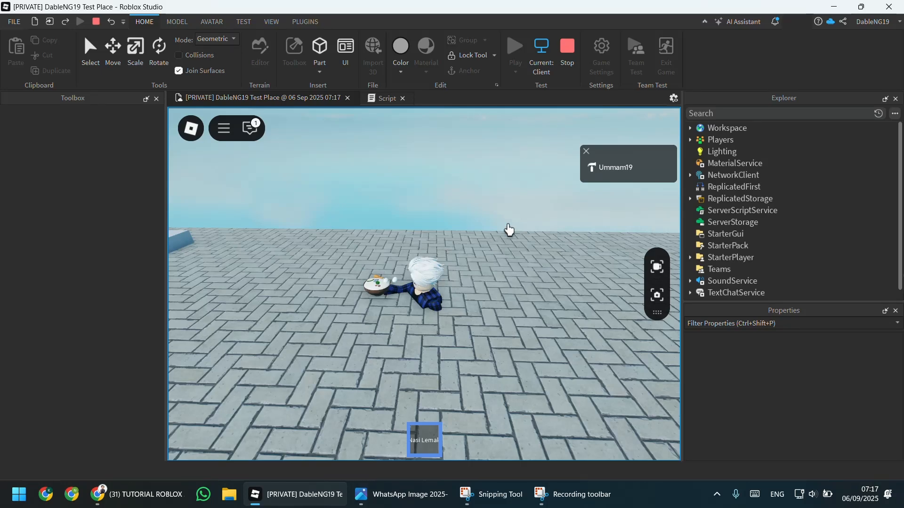
click(571, 55)
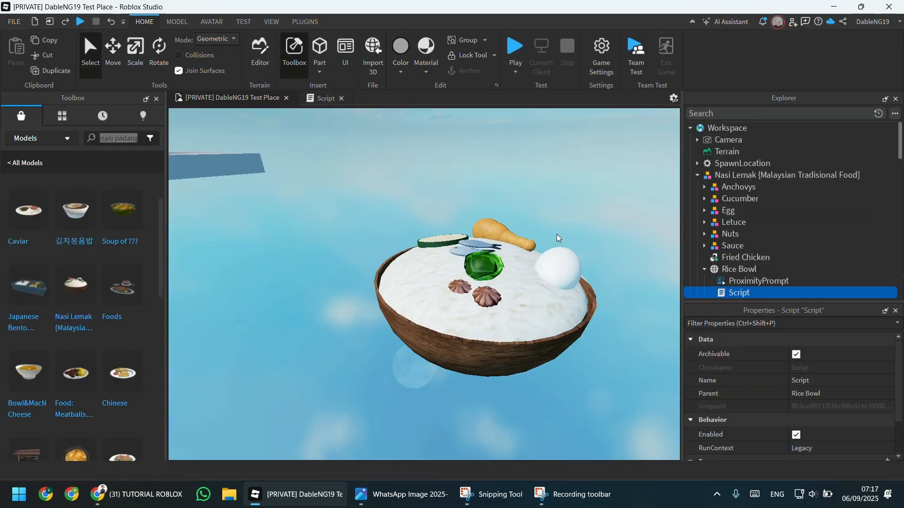
- Select the Nasi Lemak tool inside ReplicatedStorage
scroll(807, 228, down, 3)
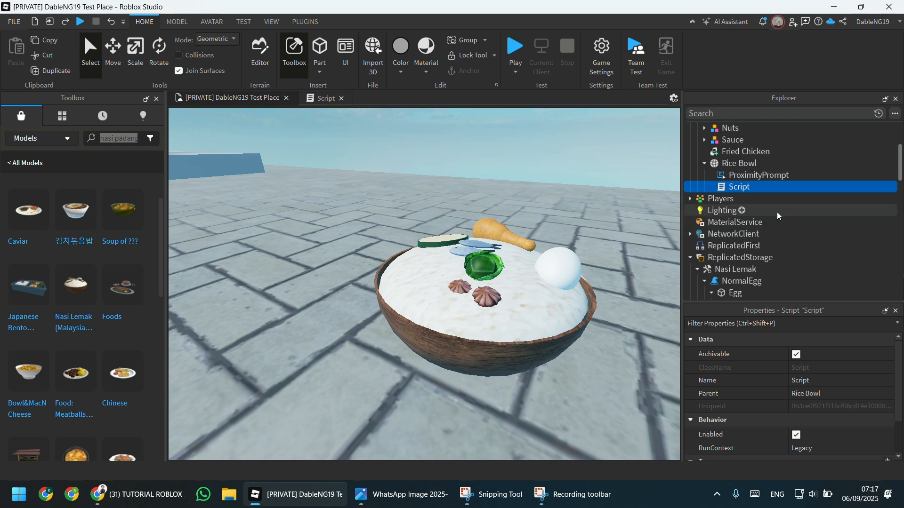
scroll(776, 212, down, 6)
scroll(776, 212, up, 4)
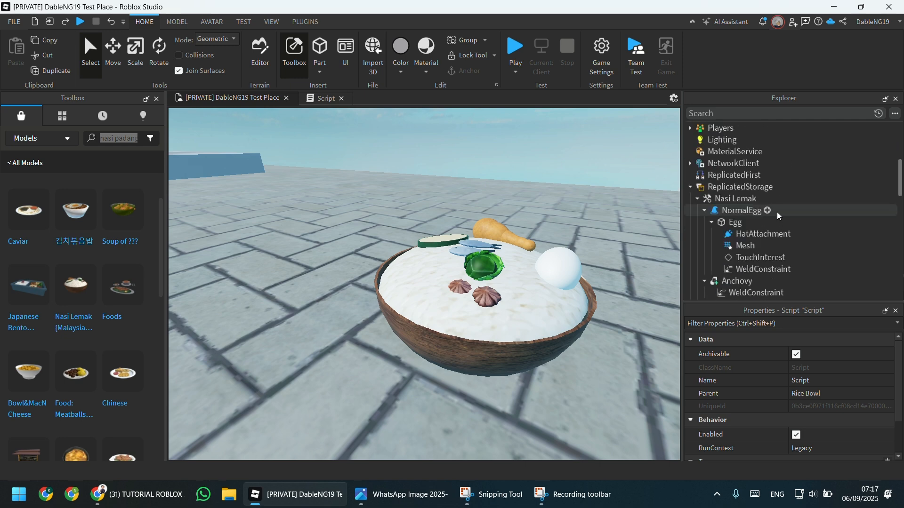
click(715, 199)
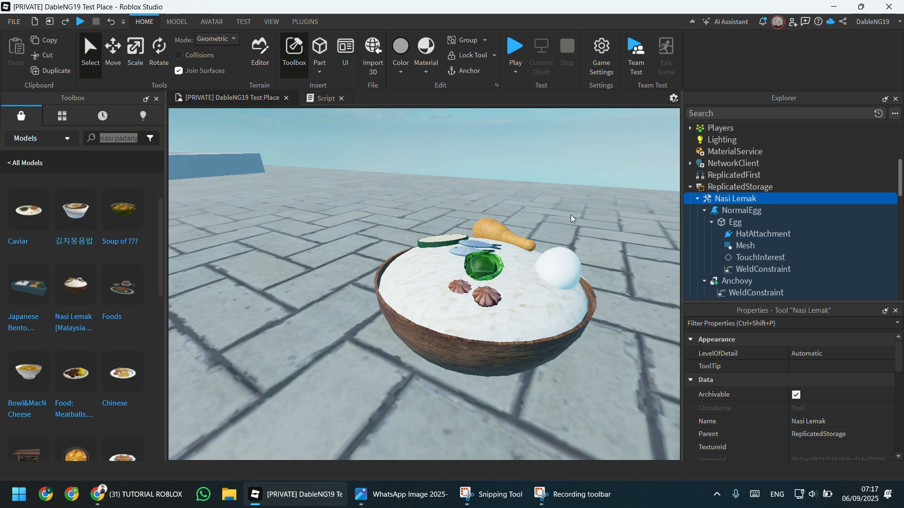
- Start a new play test and collect the Nasi Lemak tool through the rice bowl's prompt
click(515, 50)
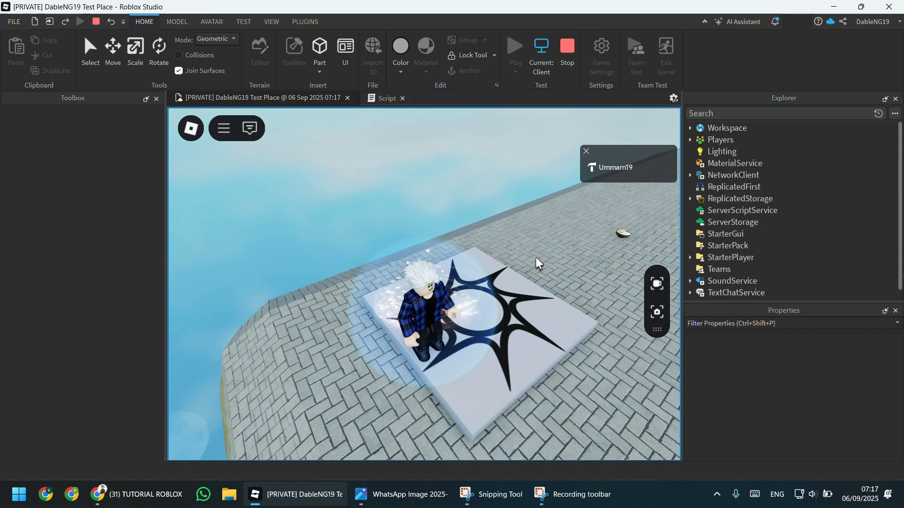
key(w)
right_drag(535, 257, 536, 257)
key(a)
key(d)
key(e)
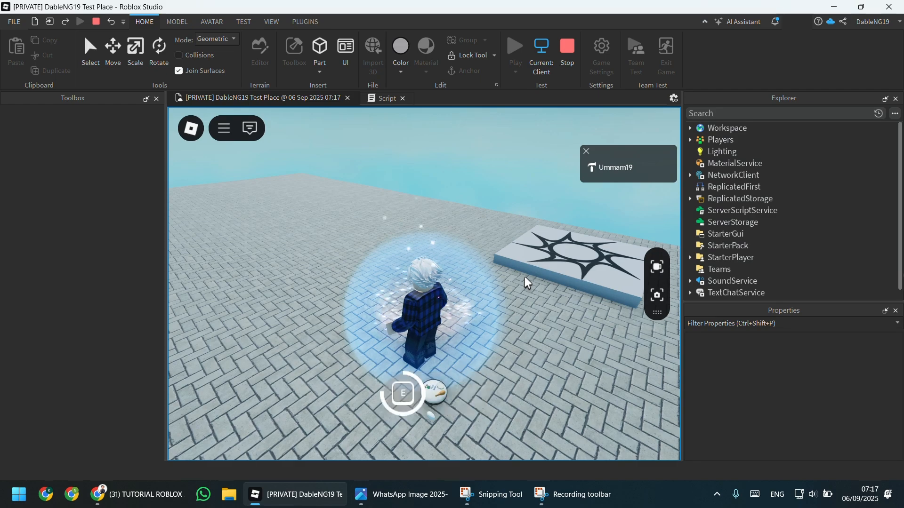
- Check the held Nasi Lemak from several angles while walking and jumping, and end the play test
right_drag(527, 303, 551, 326)
key(s)
key(d)
scroll(528, 304, up, 4)
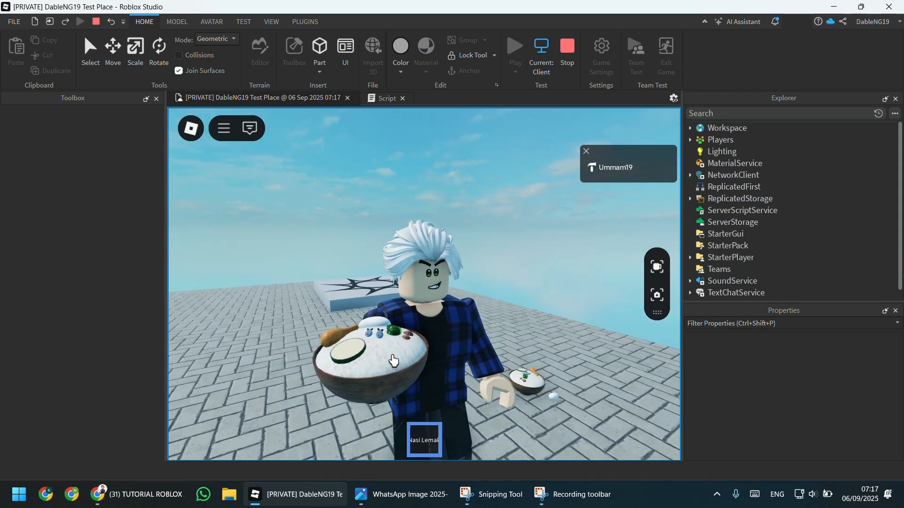
right_drag(394, 361, 371, 385)
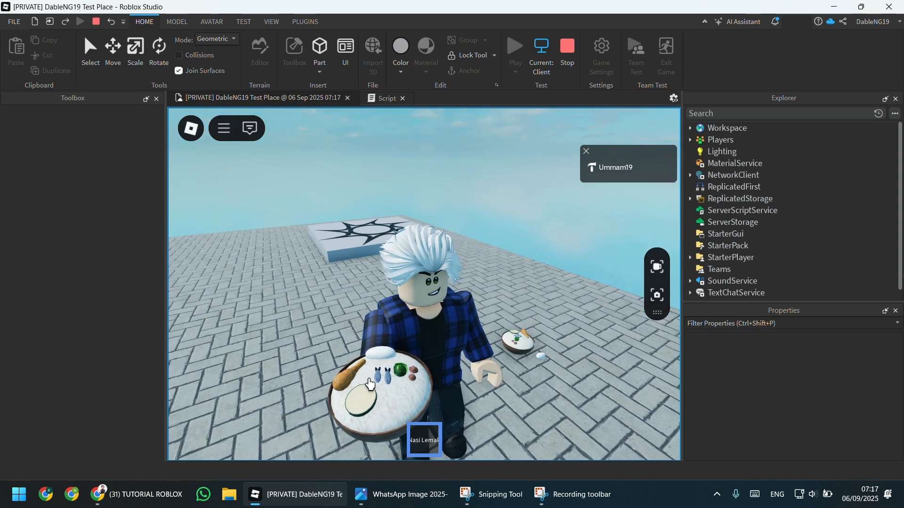
right_drag(494, 375, 497, 372)
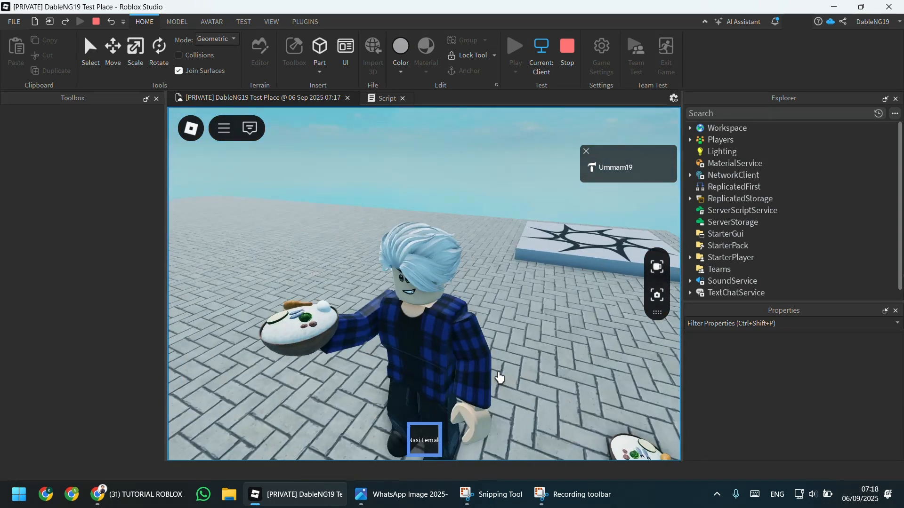
key(a)
key(s)
key(d)
key(space)
key(a)
right_drag(543, 322, 542, 335)
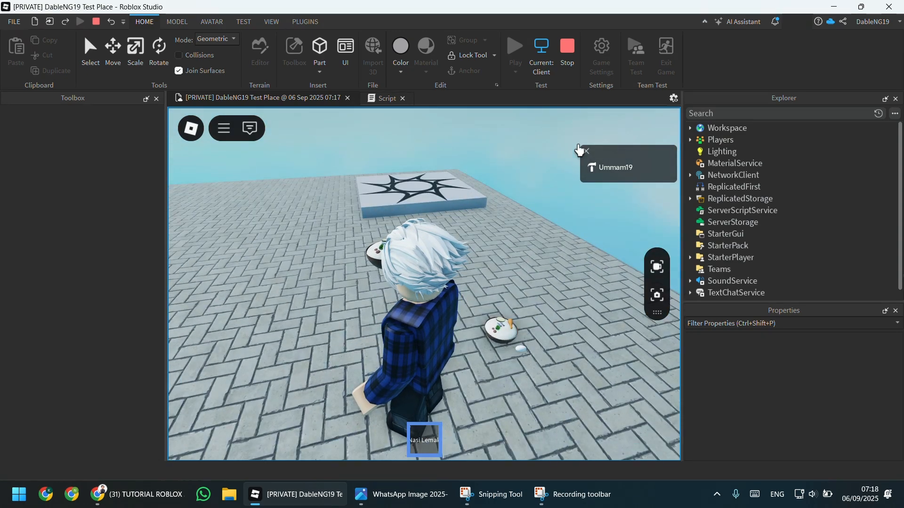
click(561, 64)
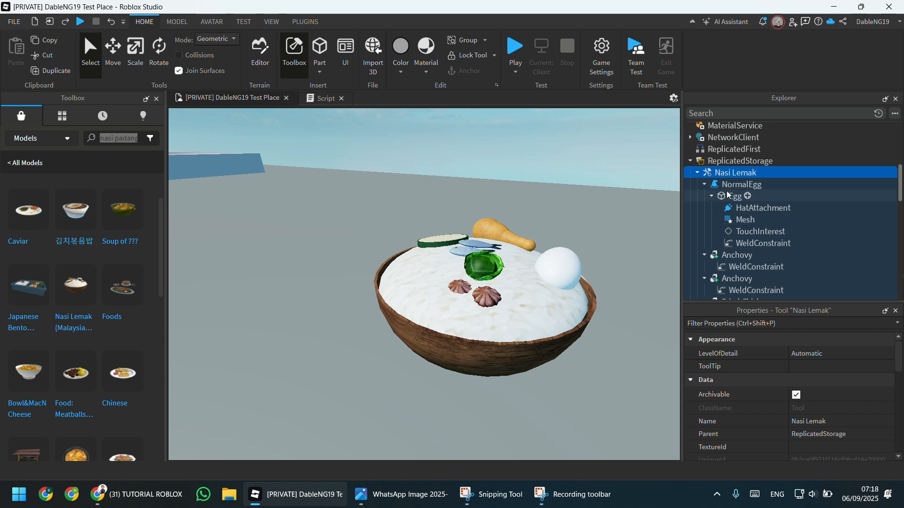
- Anchor the Egg model inside the Workspace's Nasi Lemak model
scroll(727, 188, up, 6)
scroll(732, 235, down, 1)
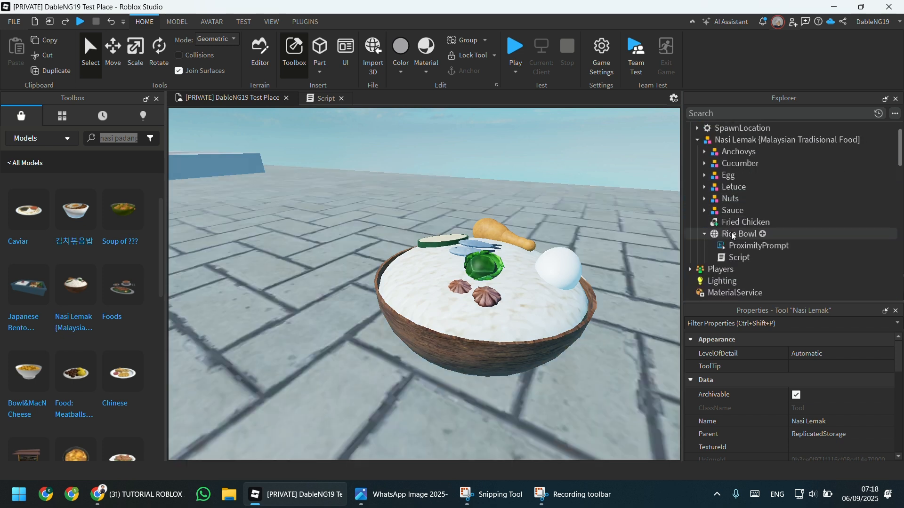
click(722, 176)
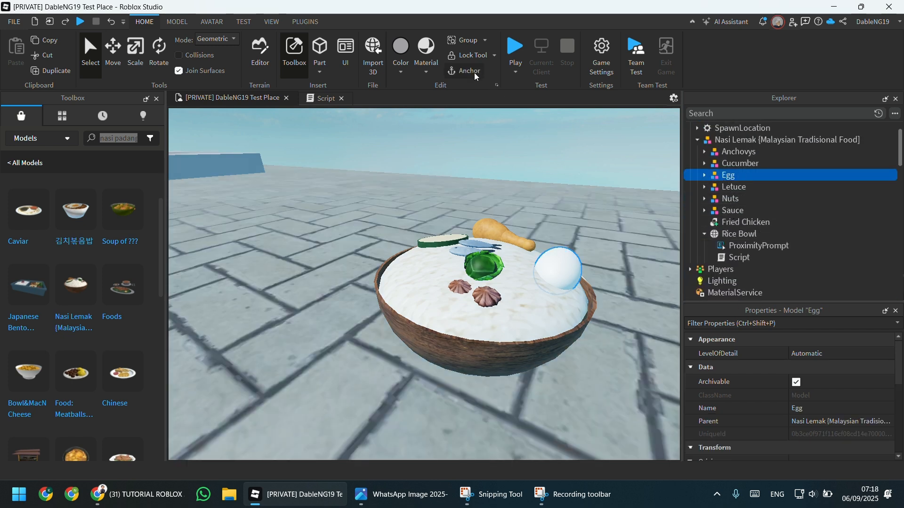
click(618, 220)
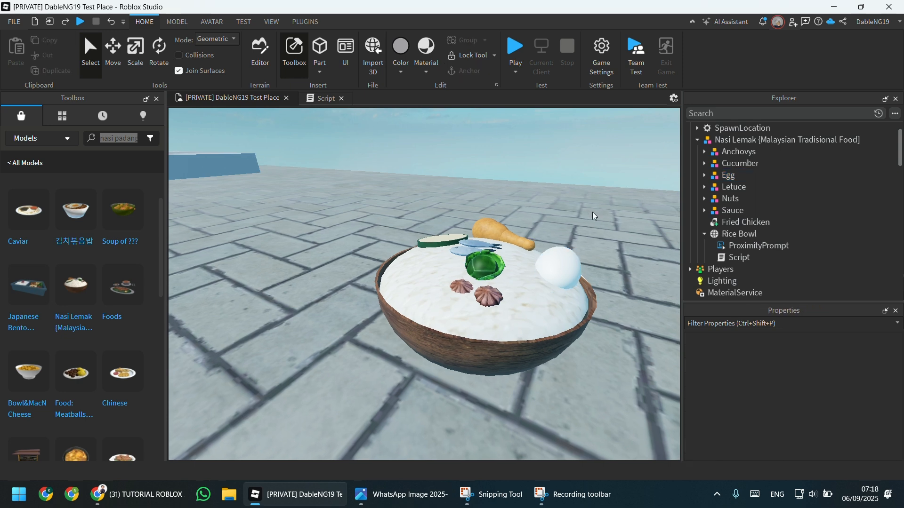
scroll(592, 212, down, 3)
right_drag(592, 212, 589, 212)
scroll(589, 212, down, 3)
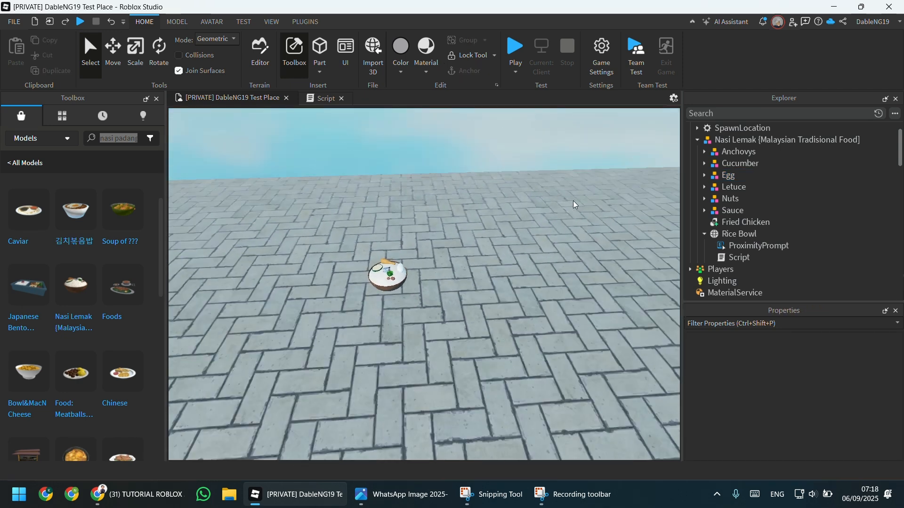
- Play-test collecting and equipping the Nasi Lemak tool again with the egg anchored, and stop the test
click(515, 47)
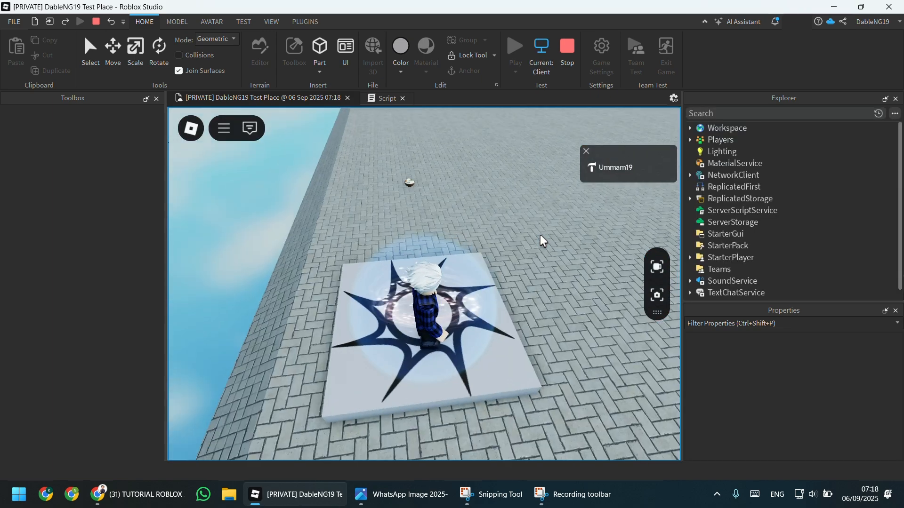
key(w)
right_drag(540, 234, 540, 234)
key(a)
key(e)
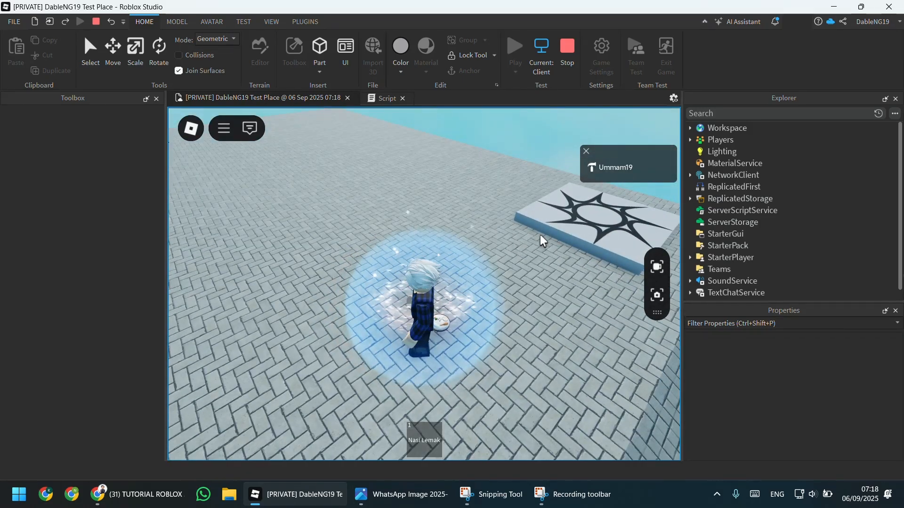
click(437, 440)
right_drag(515, 297, 516, 296)
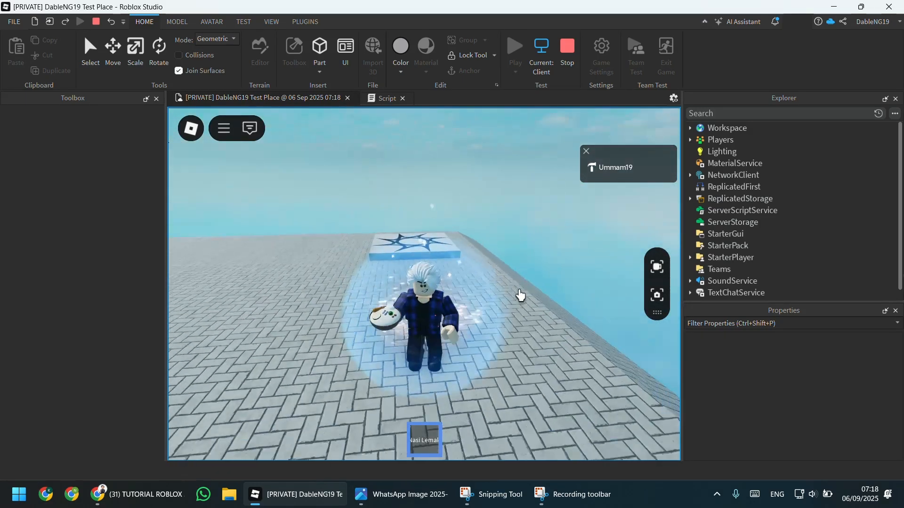
click(569, 66)
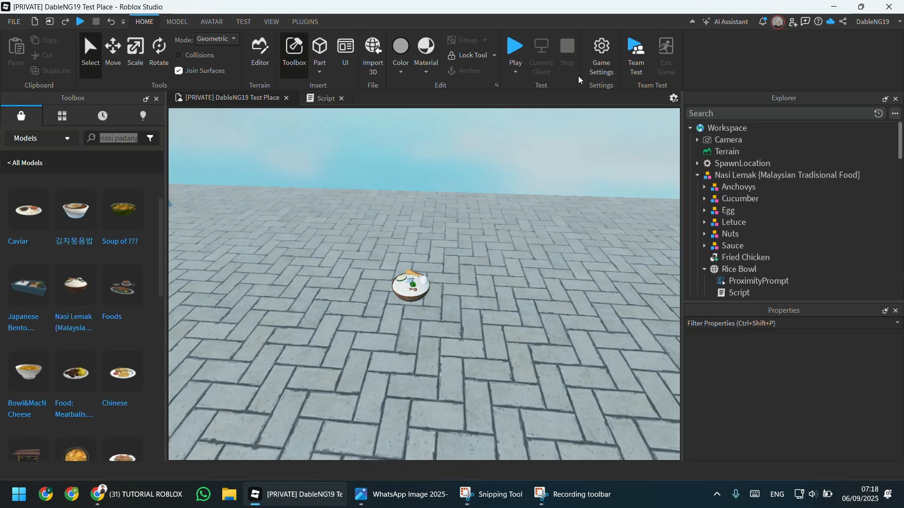
- Cut the ProximityPrompt and Script out of the Rice Bowl in the Workspace model
right_drag(533, 236, 533, 236)
key(a)
key(w)
click(400, 335)
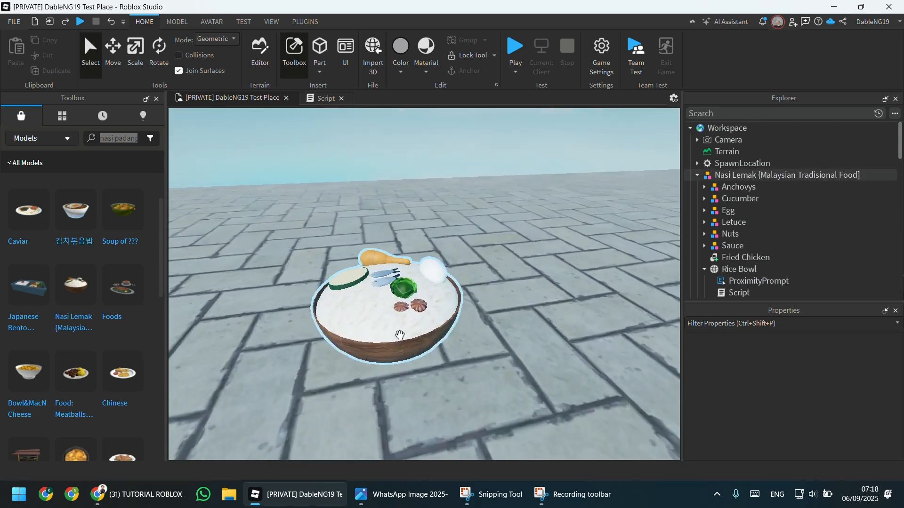
click(412, 334)
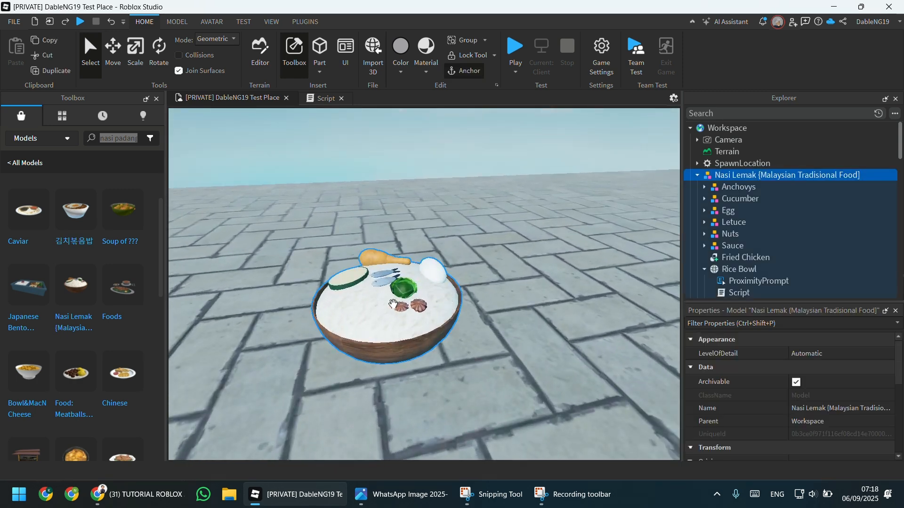
right_drag(591, 258, 591, 259)
key(s)
key(w)
scroll(739, 249, down, 1)
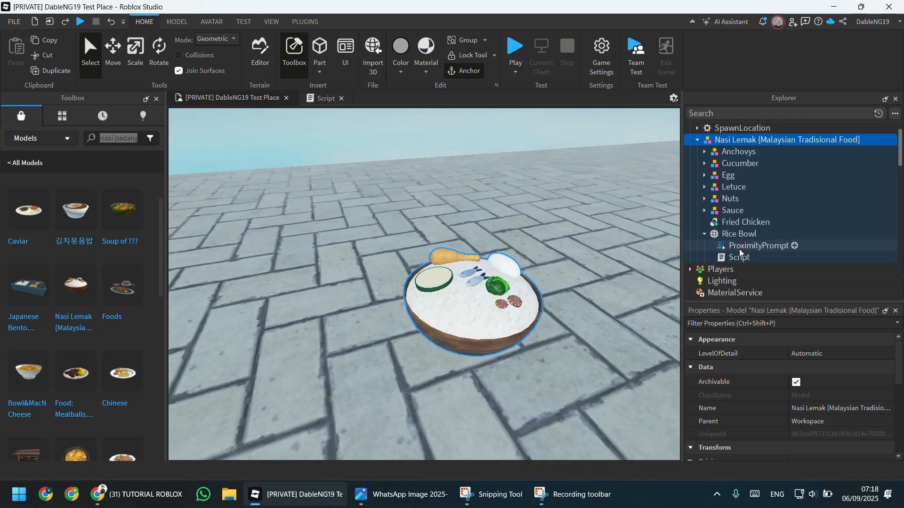
click(733, 246)
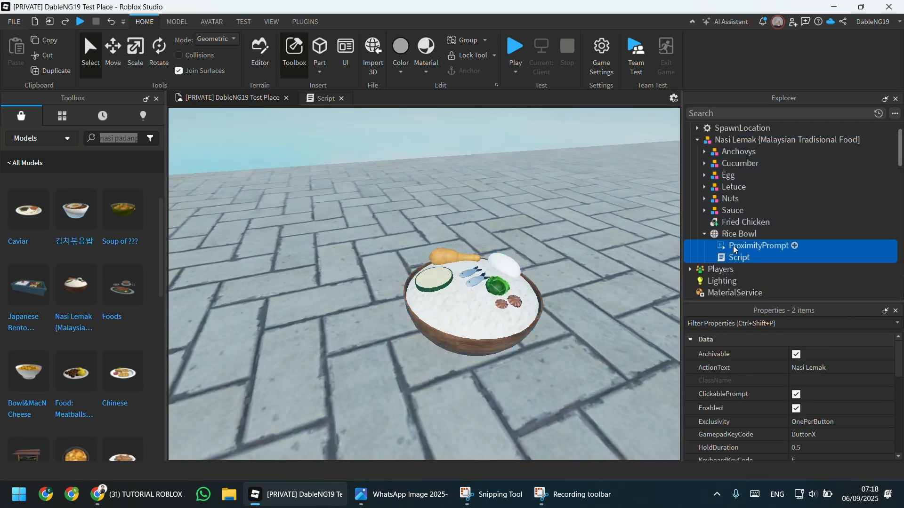
ctrl+click(737, 257)
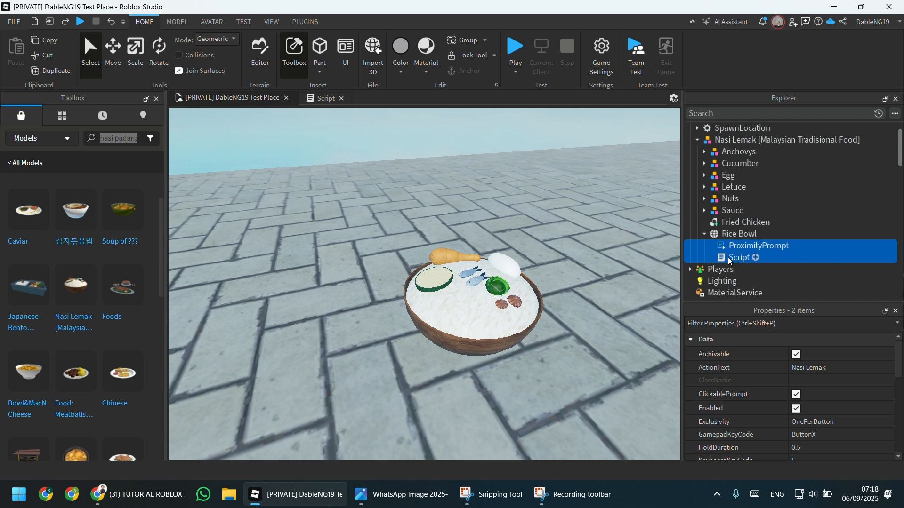
key(Delete)
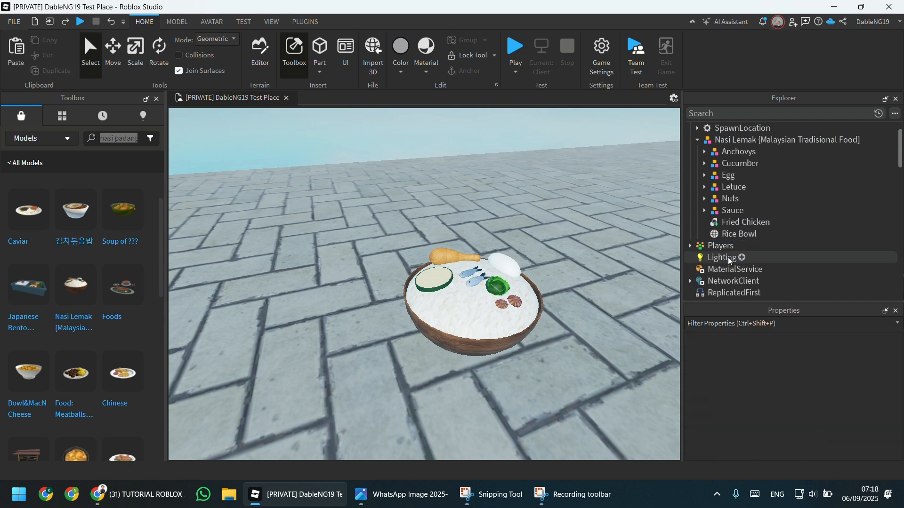
scroll(734, 211, up, 1)
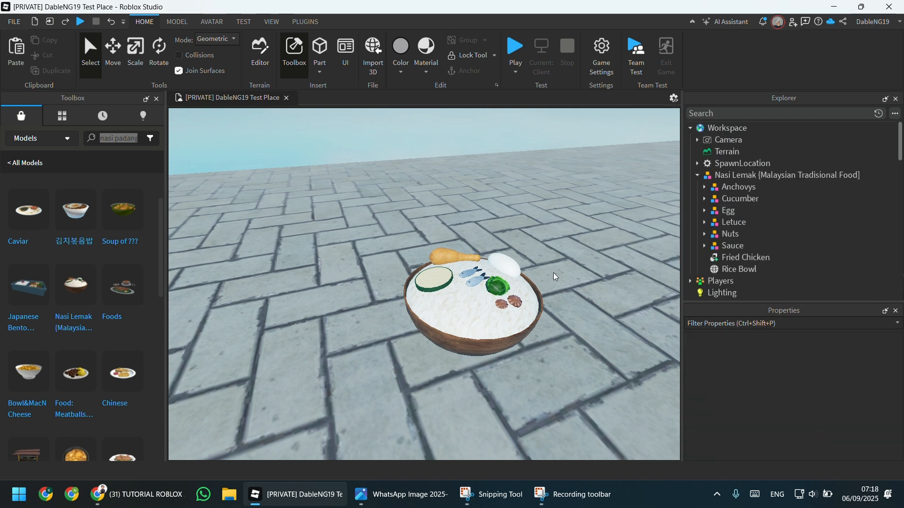
- Insert a block part at the Nasi Lemak bowl and scale it down from both ends into a narrow strip
click(322, 56)
right_drag(488, 193, 493, 196)
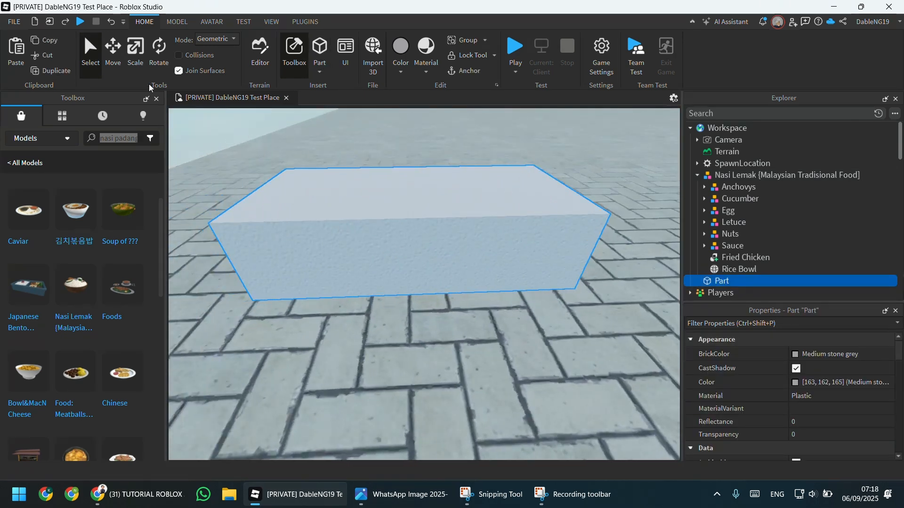
click(137, 64)
drag(564, 221, 417, 222)
drag(258, 225, 357, 222)
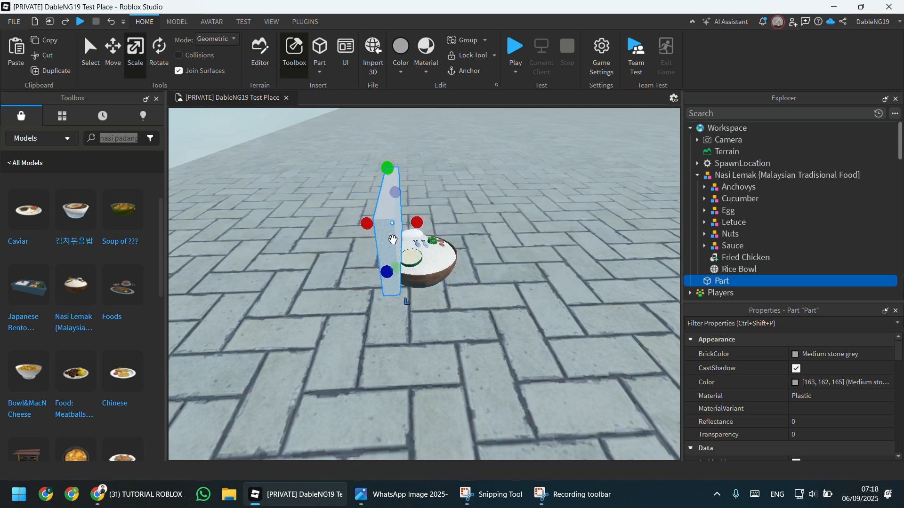
- Scale down the new part's height to flatten it into a thin plate above the bowl
right_drag(535, 207, 535, 207)
drag(261, 179, 264, 264)
right_drag(436, 256, 436, 255)
drag(443, 320, 433, 314)
right_drag(532, 335, 532, 334)
scroll(532, 334, down, 3)
scroll(531, 335, up, 2)
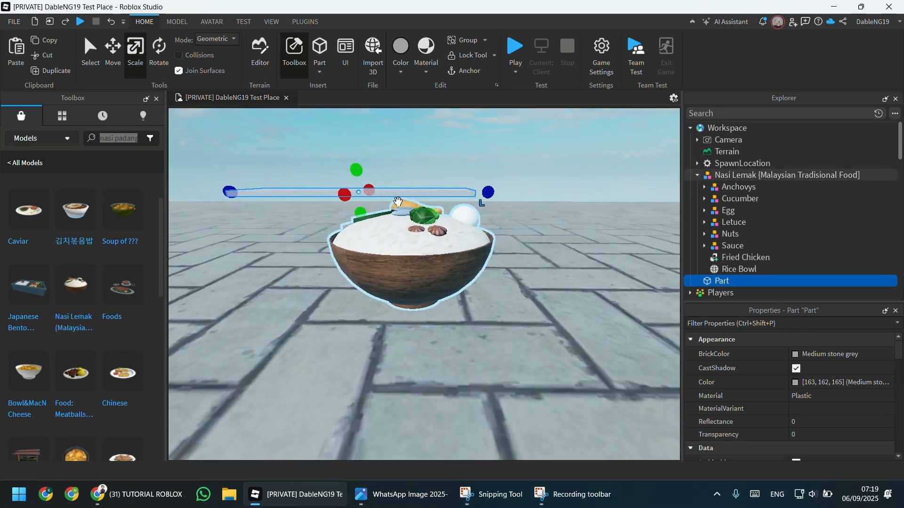
- Shorten the thin plate from its overhanging end so that it roughly fits over the bowl
scroll(595, 269, up, 3)
right_drag(595, 268, 555, 260)
scroll(593, 239, up, 2)
scroll(556, 260, down, 4)
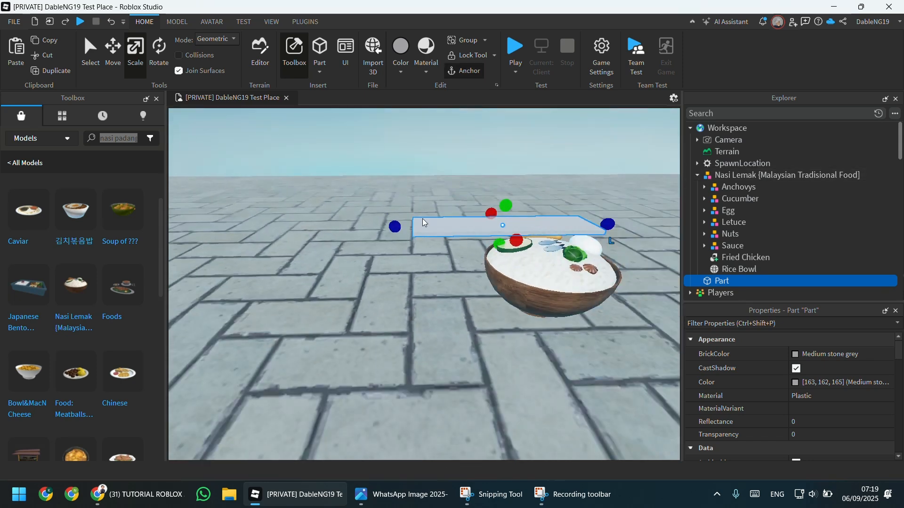
drag(393, 227, 489, 227)
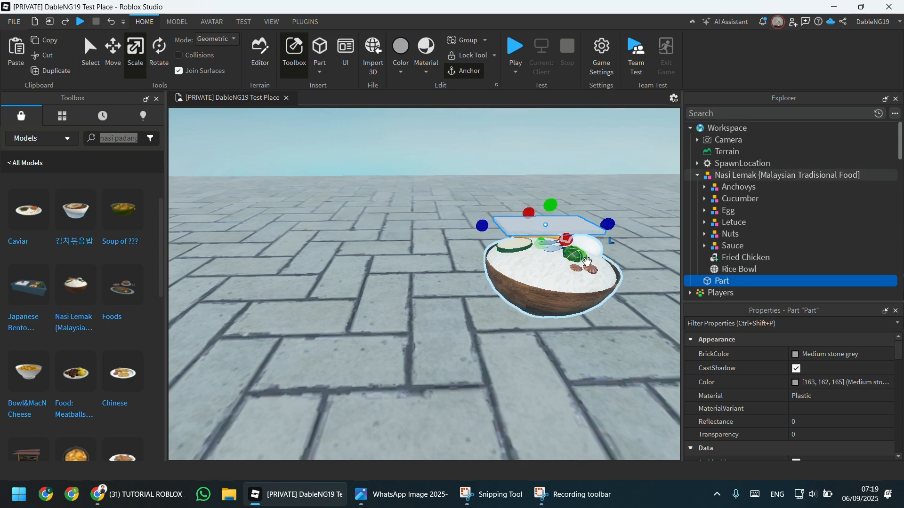
right_drag(591, 263, 589, 263)
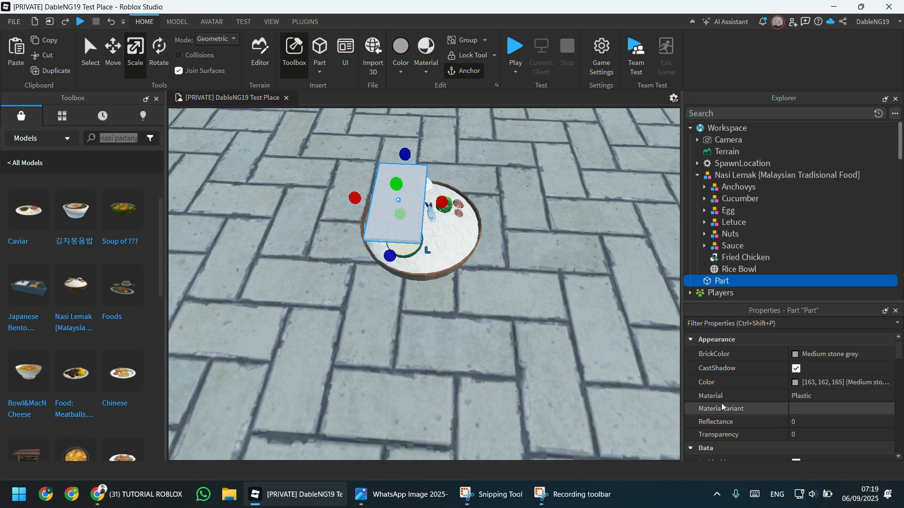
- Set the new part's Transparency to 1 and paste the ProximityPrompt and Script into it
click(812, 434)
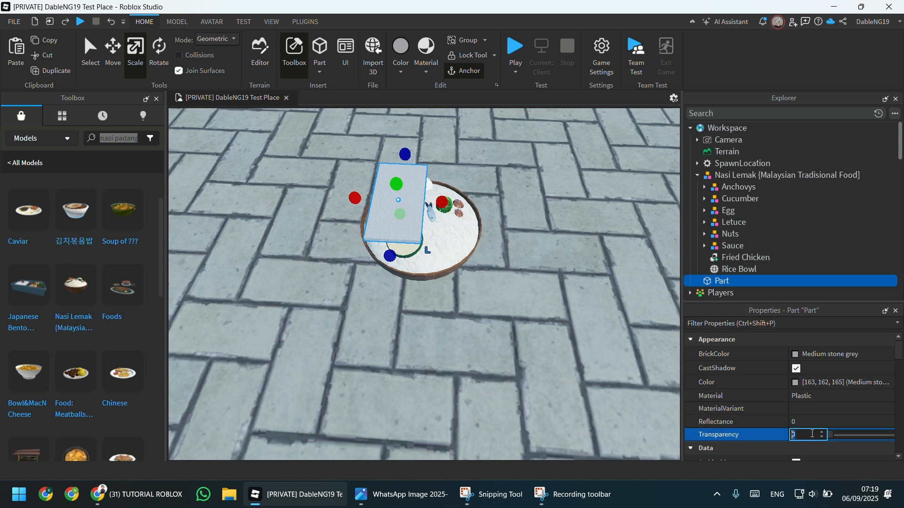
text(1)
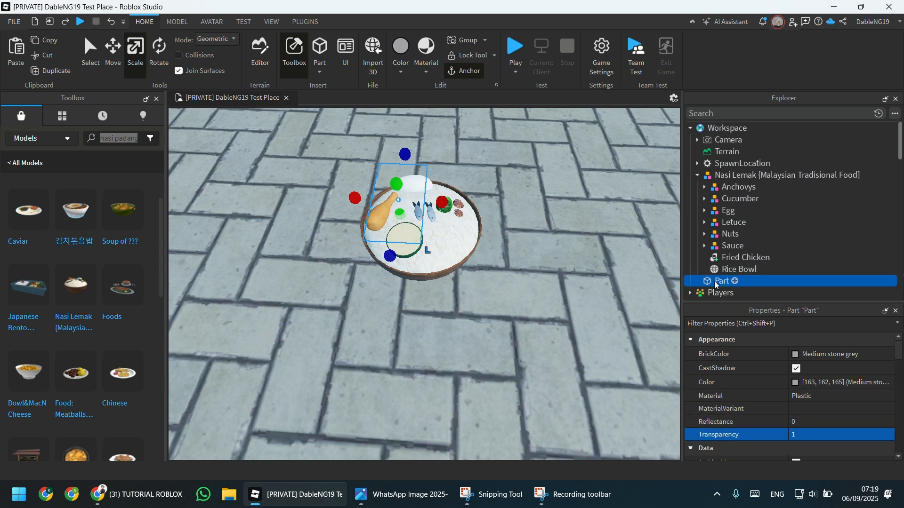
click(712, 179)
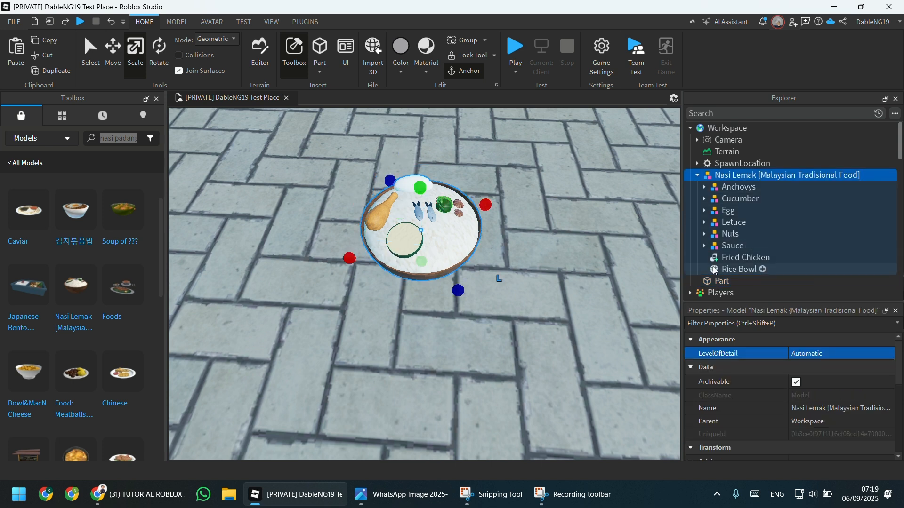
click(715, 281)
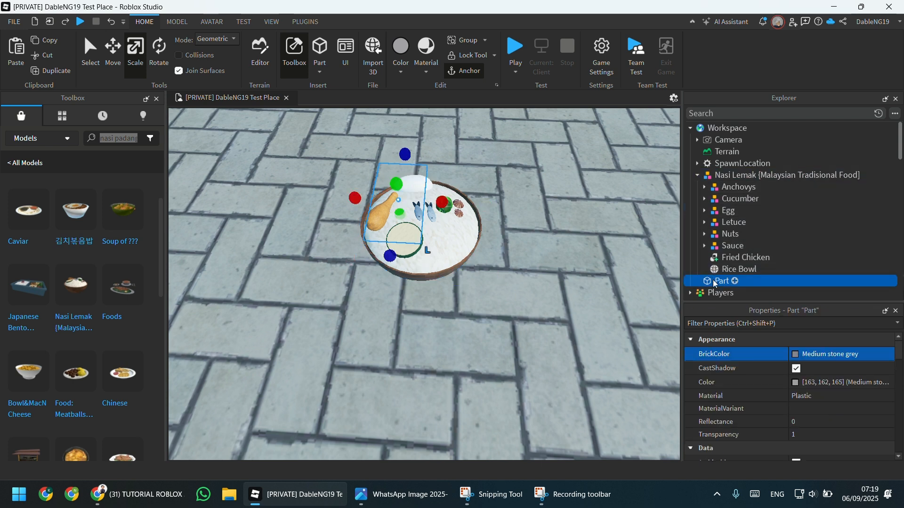
key(ctrl+v)
scroll(716, 254, down, 2)
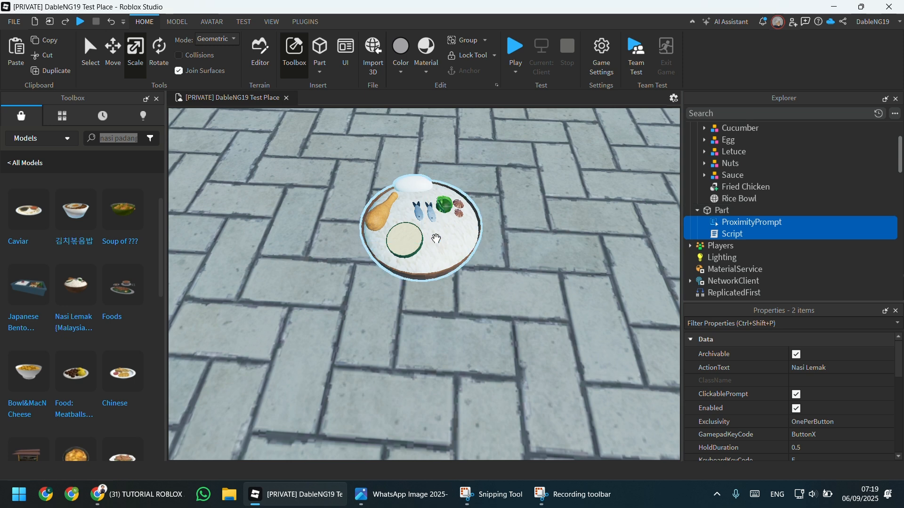
right_drag(621, 302, 621, 301)
- Start a playtest, walk the character to the bowl and trigger its prompt to receive the Nasi Lemak tool
click(518, 49)
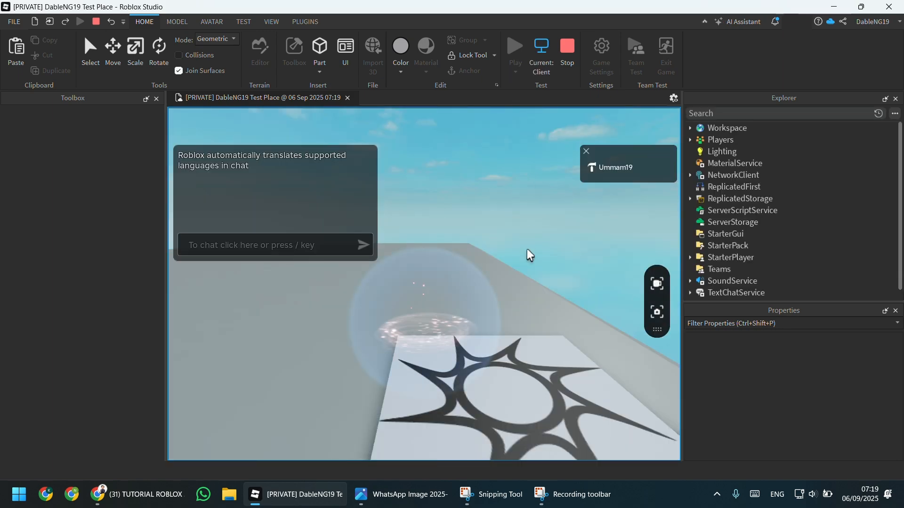
key(w)
right_drag(550, 264, 549, 263)
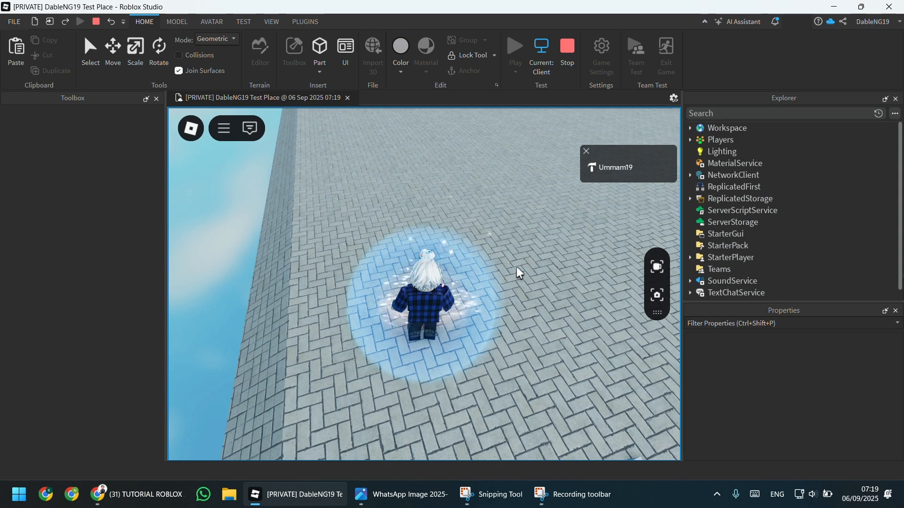
right_drag(527, 274, 526, 274)
key(w)
key(e)
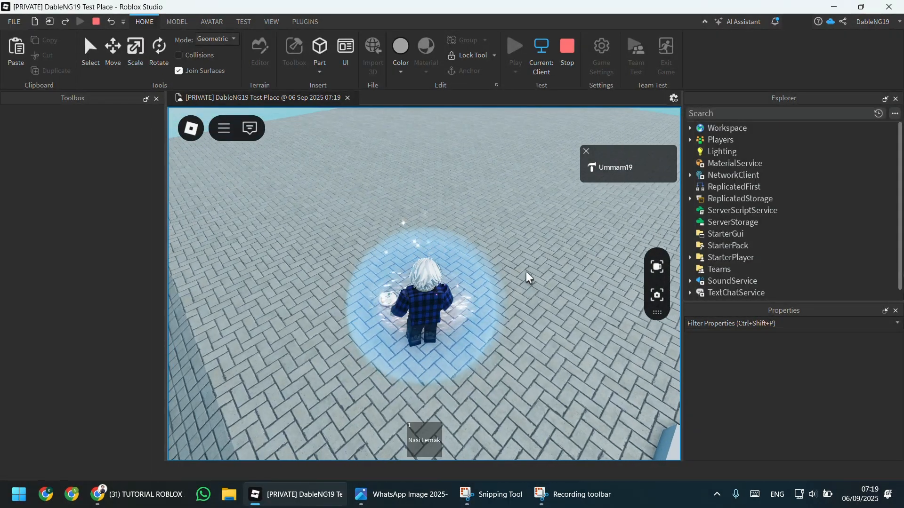
- Equip the Nasi Lemak tool, walk the character around holding it, and stop the playtest
click(411, 439)
right_drag(502, 276, 484, 307)
key(a)
key(d)
key(w)
key(w)
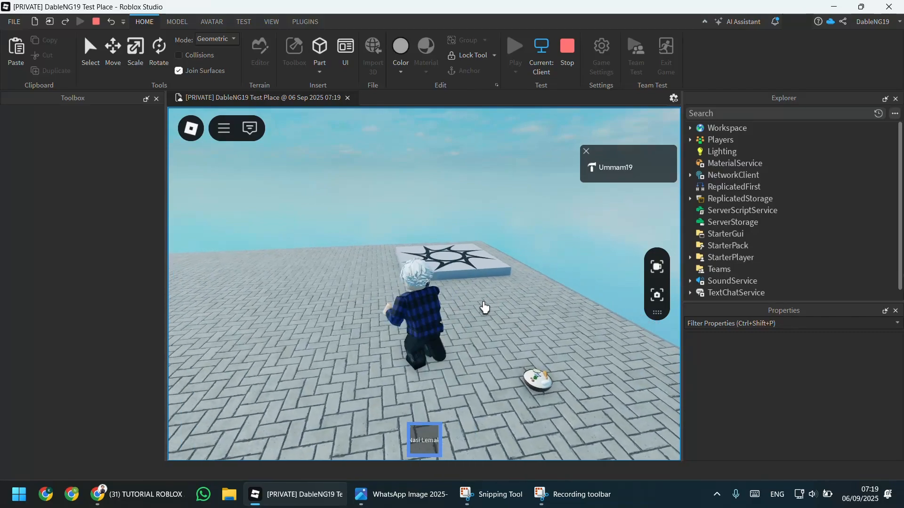
key(a)
right_drag(485, 307, 484, 307)
key(d)
key(s)
key(d)
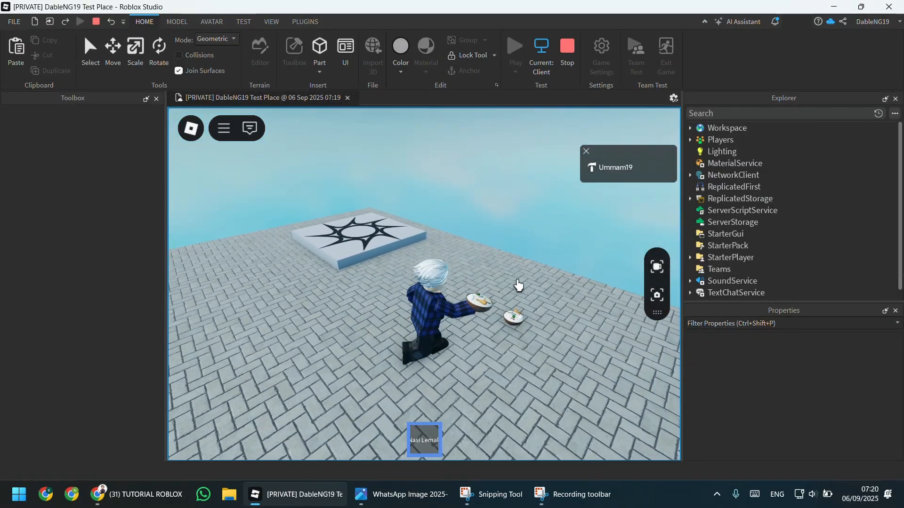
key(w)
click(566, 62)
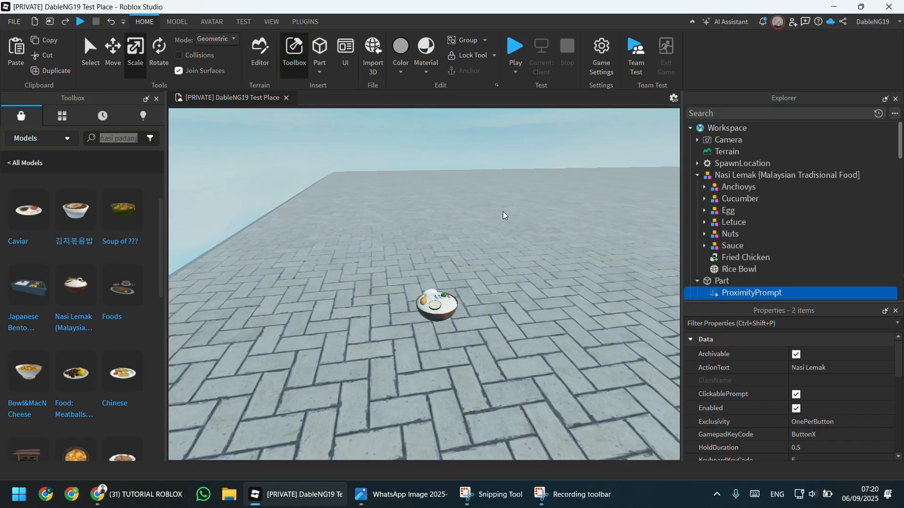
key(w)
right_drag(502, 211, 502, 211)
key(a)
key(d)
key(a)
key(d)
key(a)
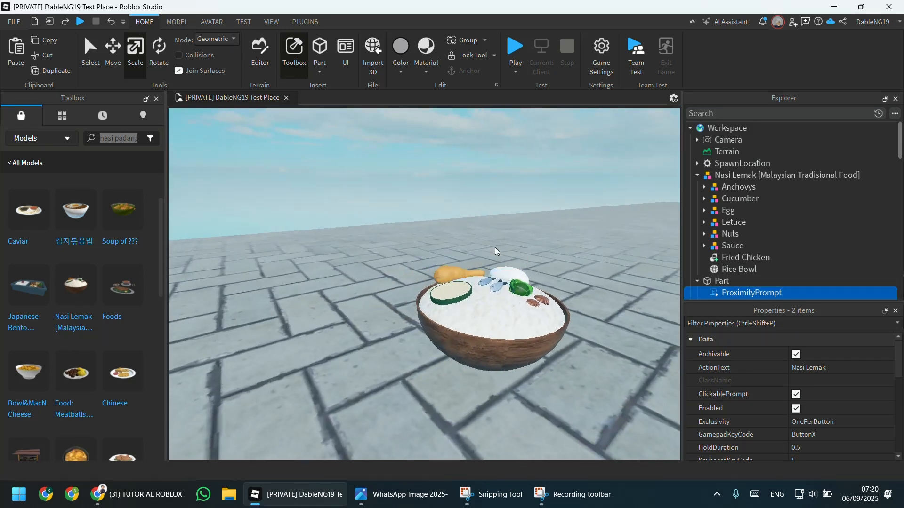